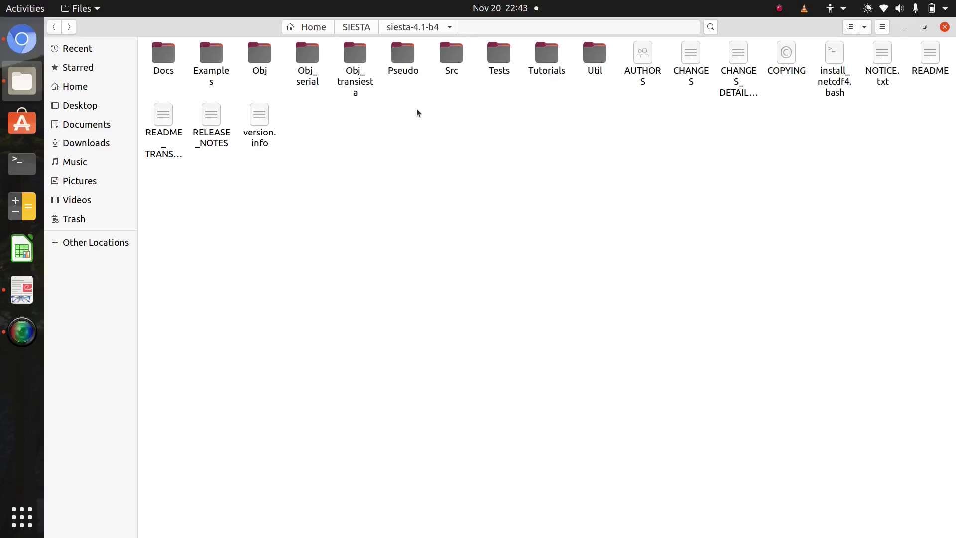
# Browse to Pseudo/atom-4.2.7-100/Tutorial/PS_Generation and select the N.inp file
pyautogui.doubleClick(400, 62)
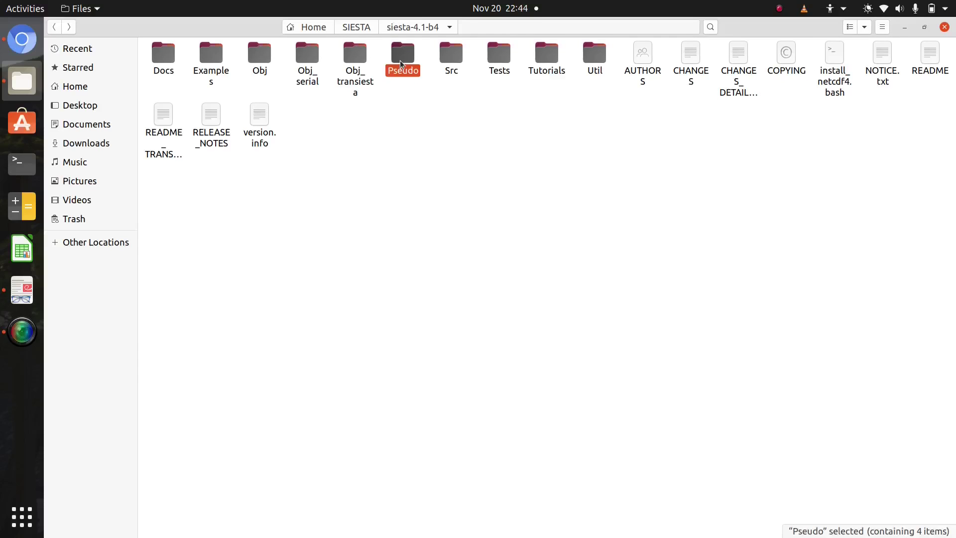
pyautogui.doubleClick(176, 59)
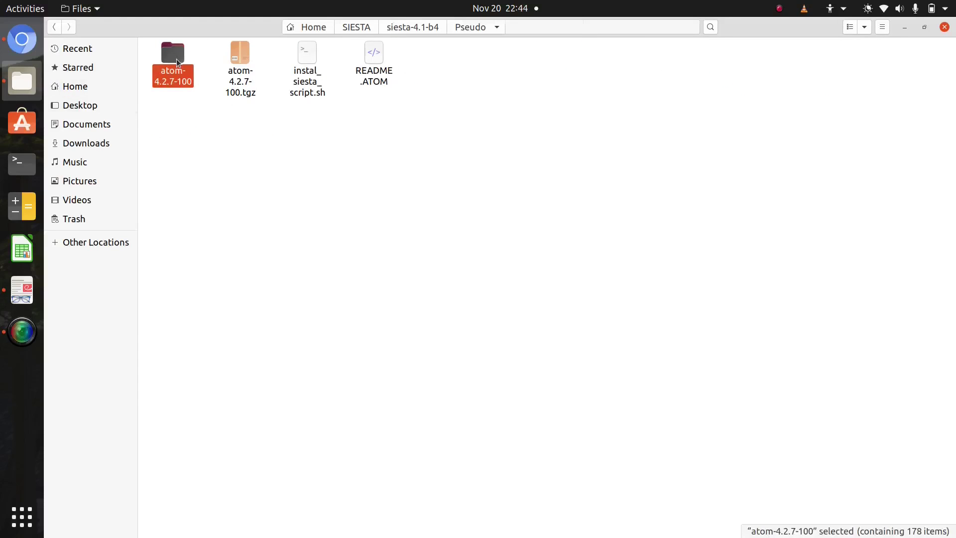
pyautogui.doubleClick(402, 65)
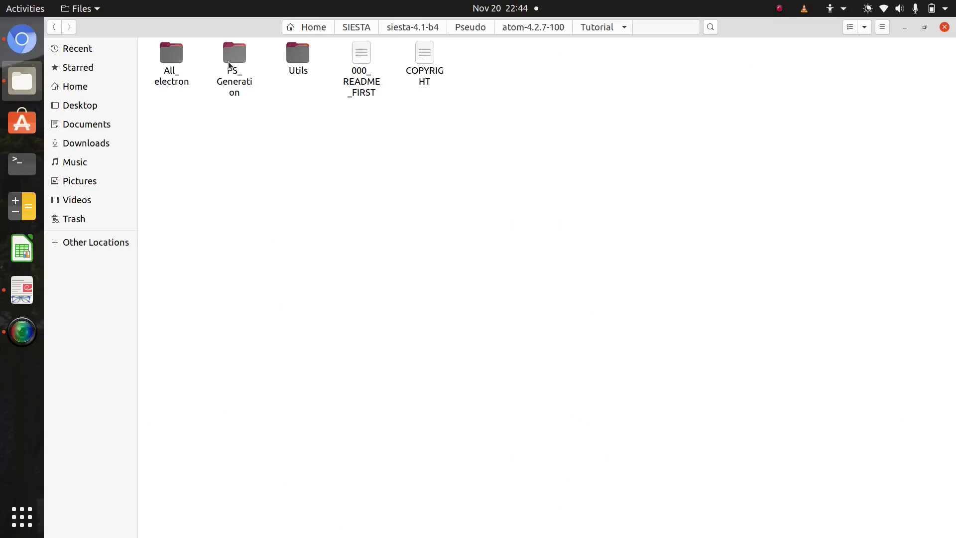
pyautogui.doubleClick(228, 64)
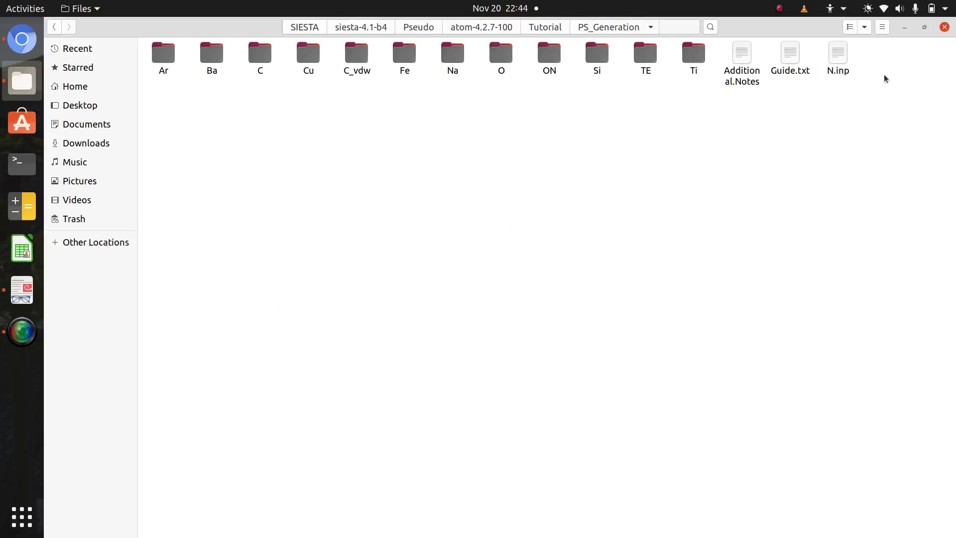
pyautogui.click(834, 56)
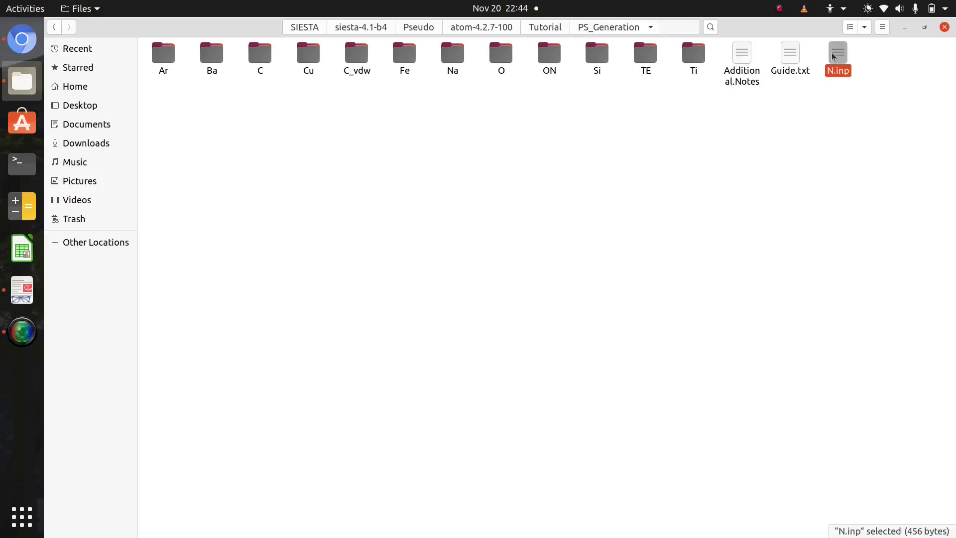
# Create a new folder named N_vdw in PS_Generation
pyautogui.rightClick(487, 154)
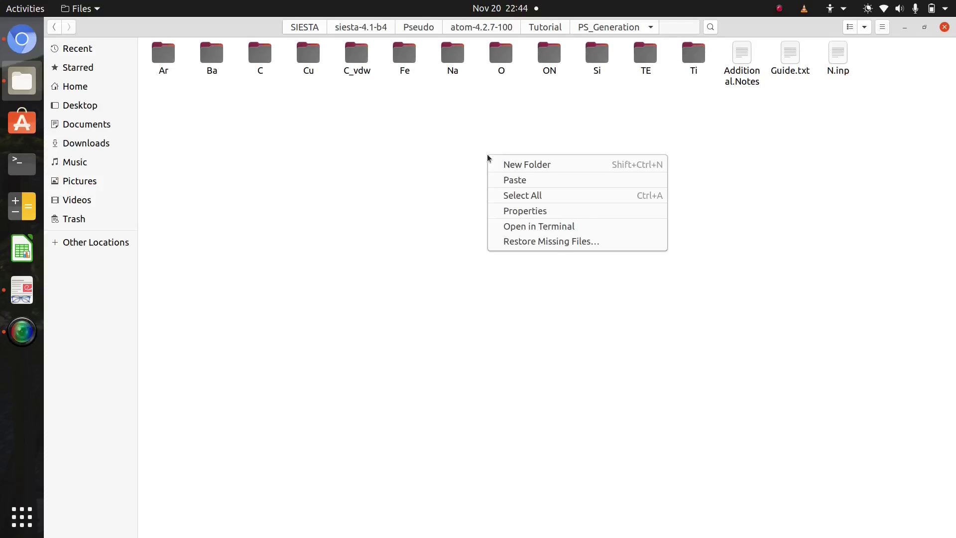
pyautogui.click(522, 161)
pyautogui.write('N')
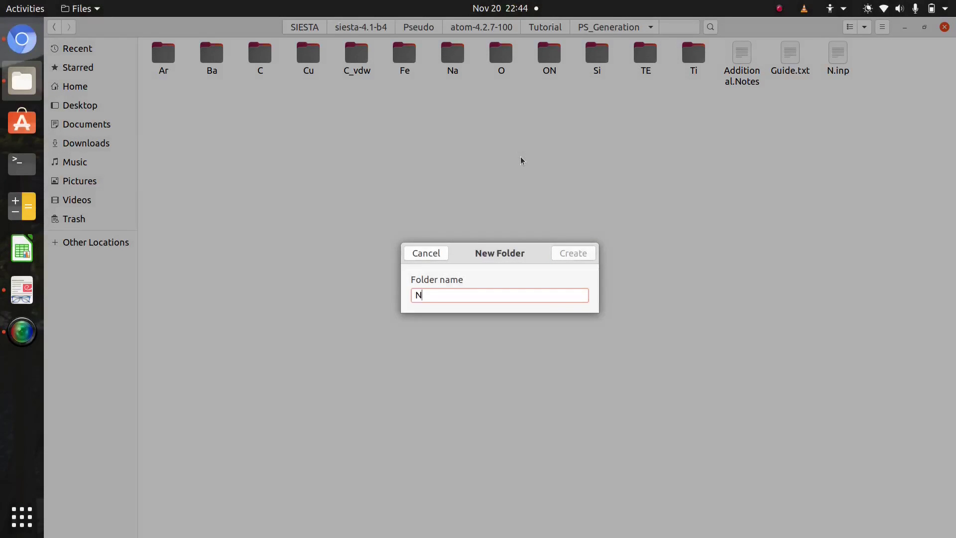
pyautogui.write('_v')
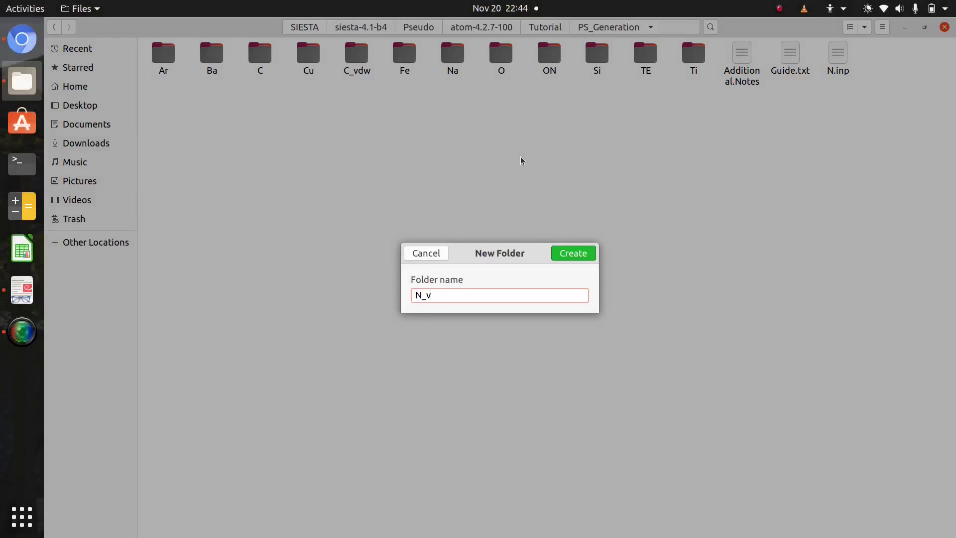
pyautogui.write('dw')
pyautogui.press('Return')
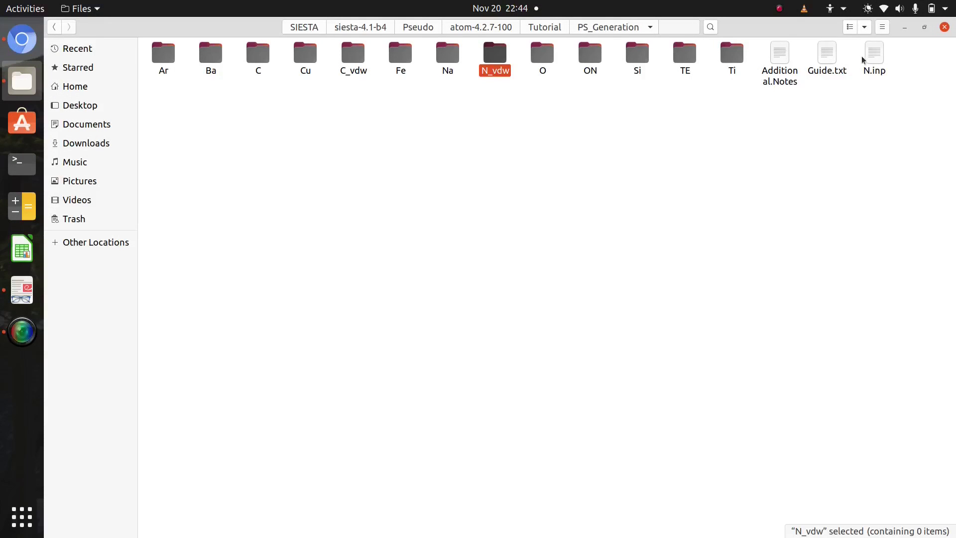
# Copy N.inp and select the N_vdw folder as its destination
pyautogui.rightClick(869, 56)
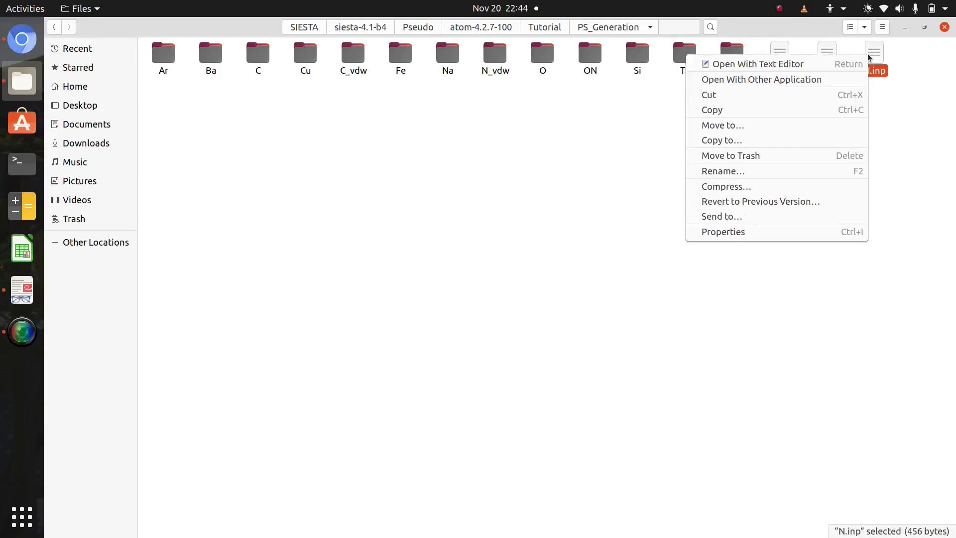
pyautogui.click(730, 110)
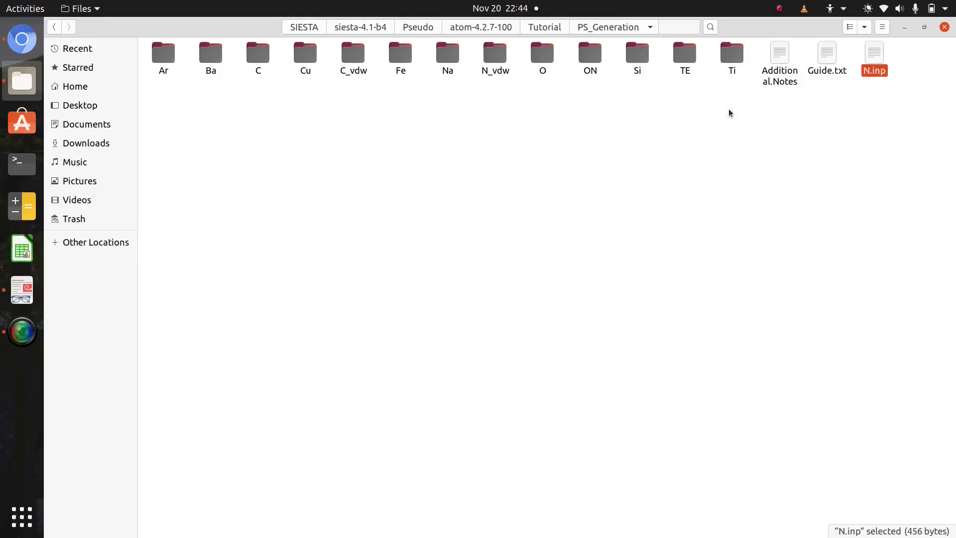
pyautogui.click(499, 64)
# Paste N.inp into N_vdw, open it, and change line 1's job code from pe to pg
pyautogui.doubleClick(498, 61)
pyautogui.hotkey('ctrl', 'v')
pyautogui.press('Return')
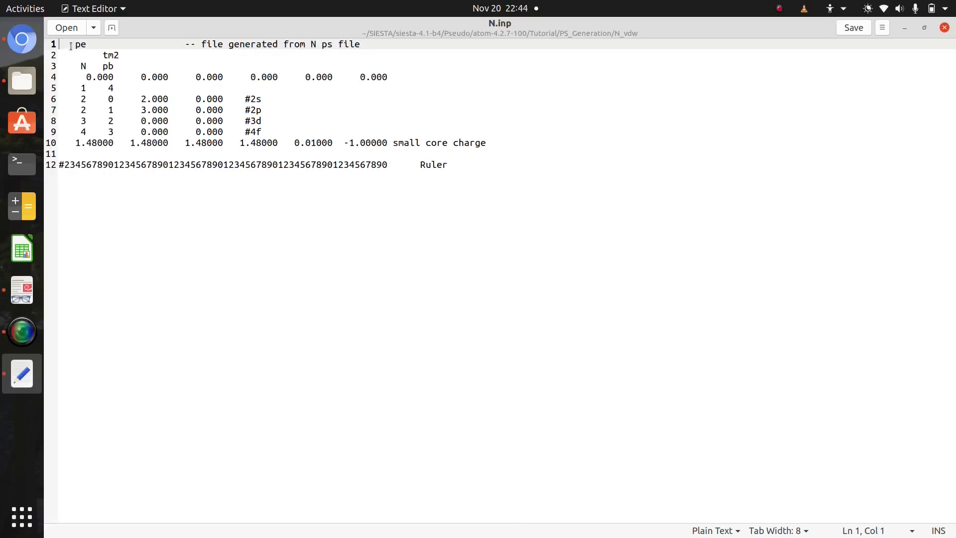
pyautogui.click(89, 43)
pyautogui.press('BackSpace')
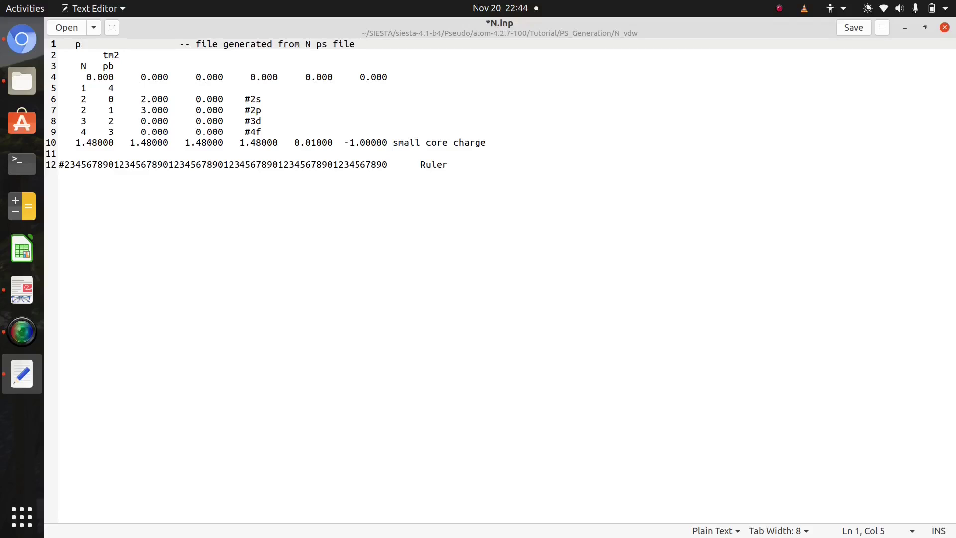
pyautogui.write('g')
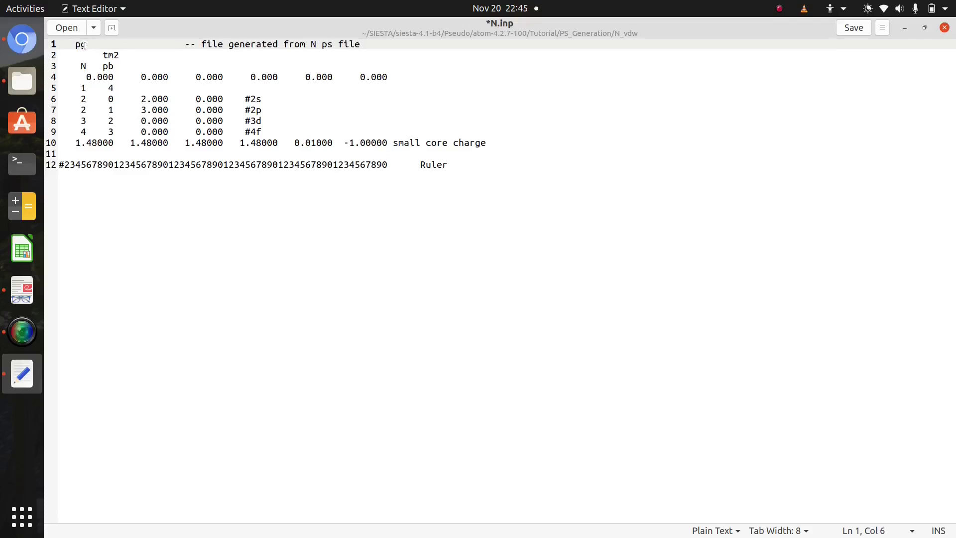
# Highlight pg, tm2, N and pb on lines 1–3 to review them
pyautogui.moveTo(85, 45); pyautogui.dragTo(76, 45)
pyautogui.click(106, 56)
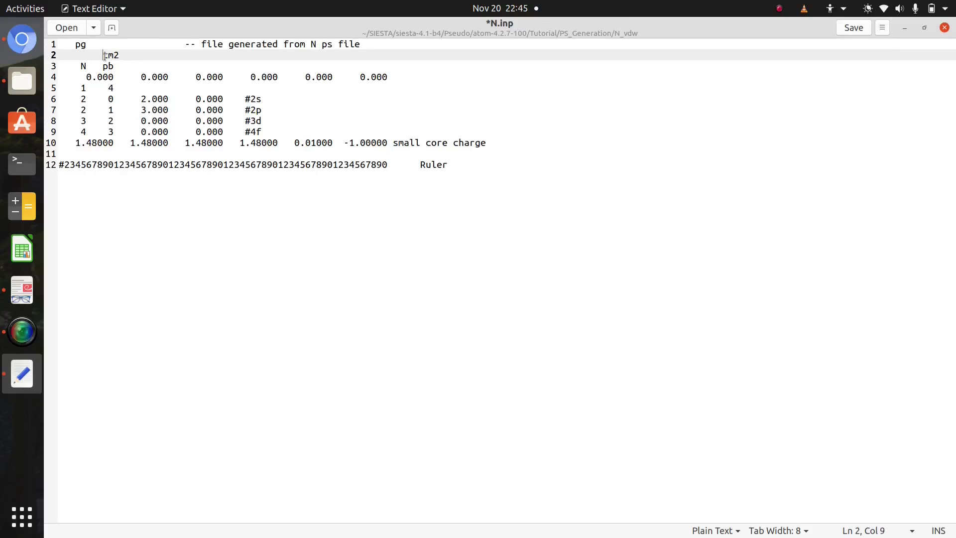
pyautogui.moveTo(105, 55); pyautogui.dragTo(119, 56)
pyautogui.click(80, 67)
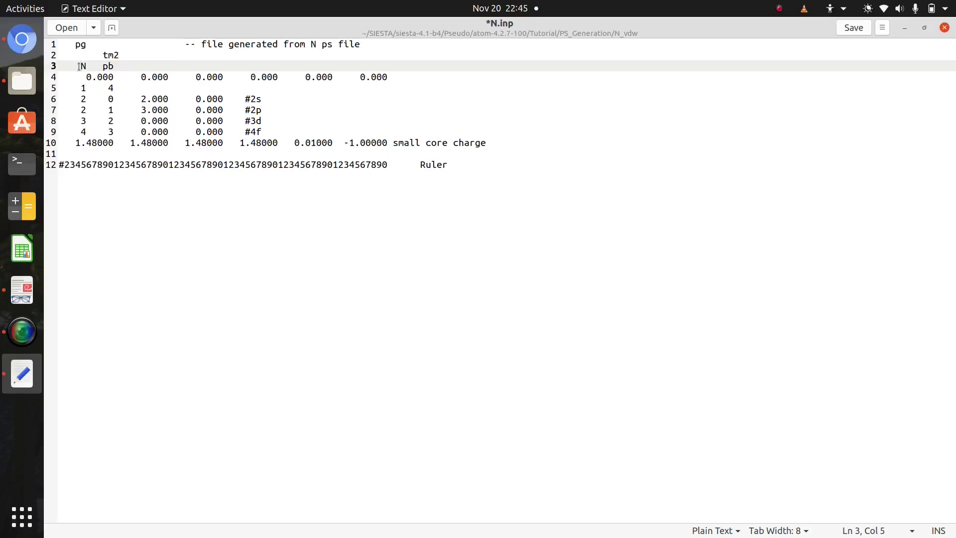
pyautogui.moveTo(80, 67); pyautogui.dragTo(87, 63)
pyautogui.click(93, 65)
pyautogui.click(112, 67)
pyautogui.moveTo(112, 67)
pyautogui.mouseDown()
pyautogui.moveTo(103, 66)
pyautogui.moveTo(113, 66)
pyautogui.mouseUp()
# In atom.pdf, highlight the PW91, rp/rv and LDA wi functional entries
pyautogui.click(11, 297)
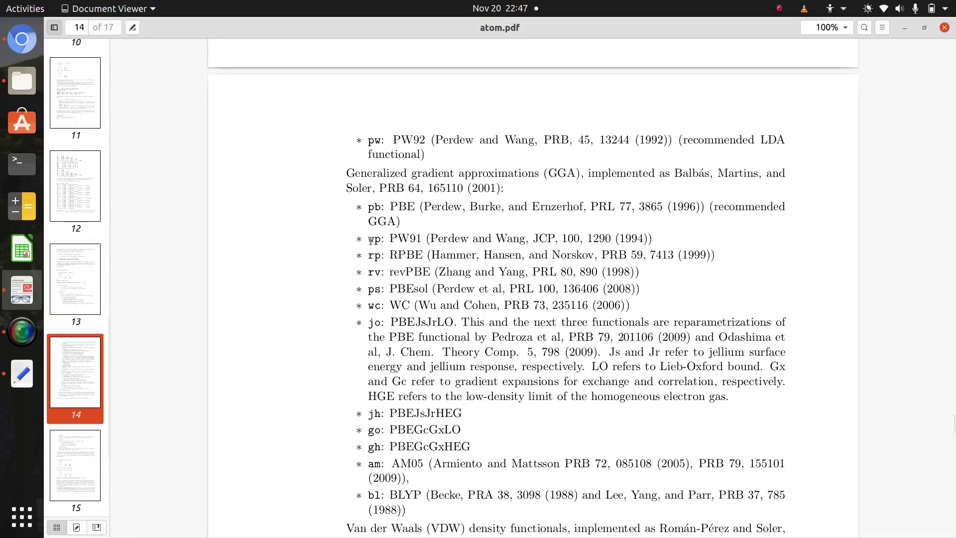
pyautogui.moveTo(371, 239); pyautogui.dragTo(419, 238)
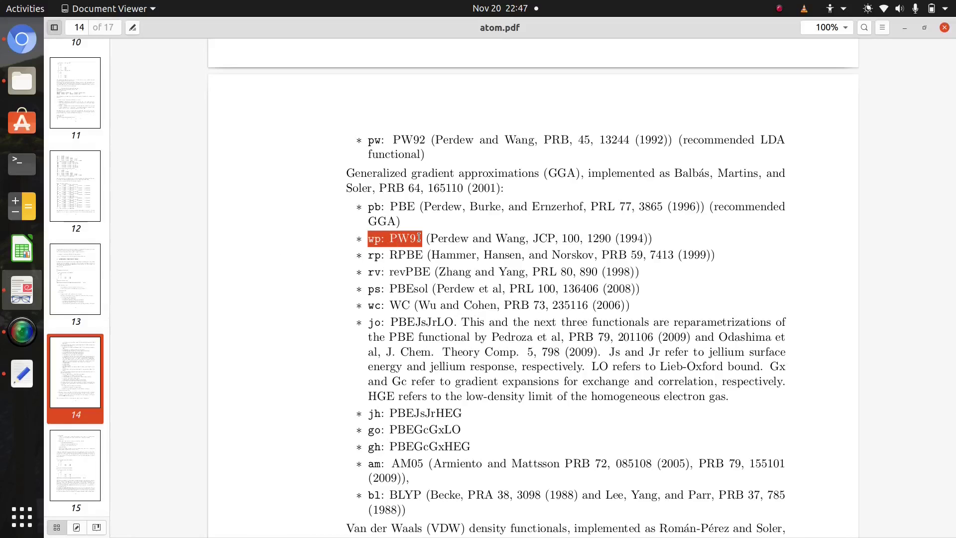
pyautogui.click(368, 259)
pyautogui.moveTo(369, 259); pyautogui.dragTo(418, 264)
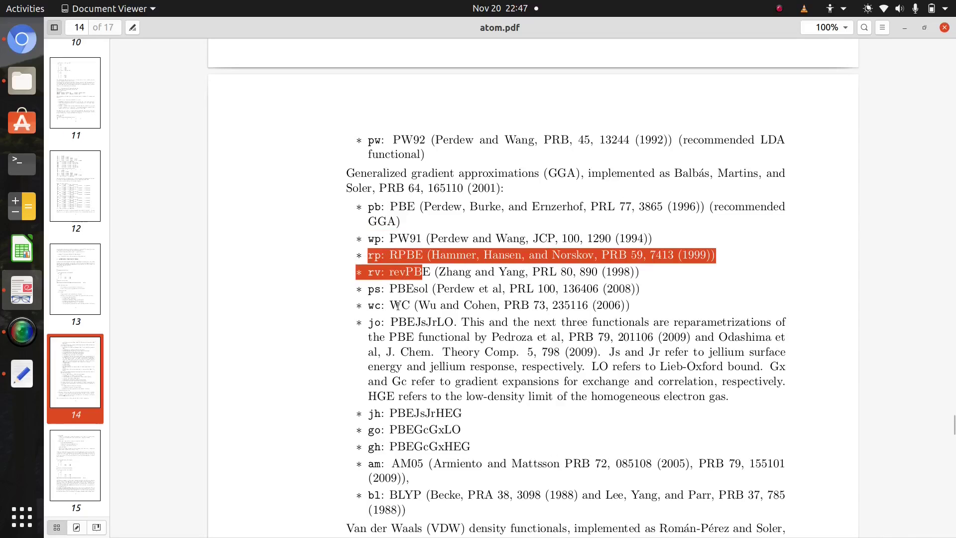
pyautogui.scroll(-1, 382, 420)
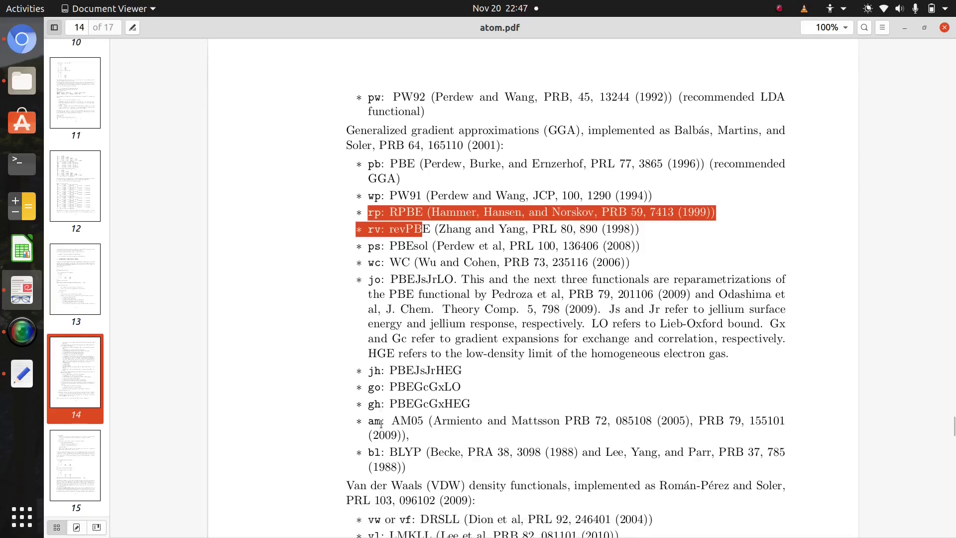
pyautogui.scroll(-1, 381, 424)
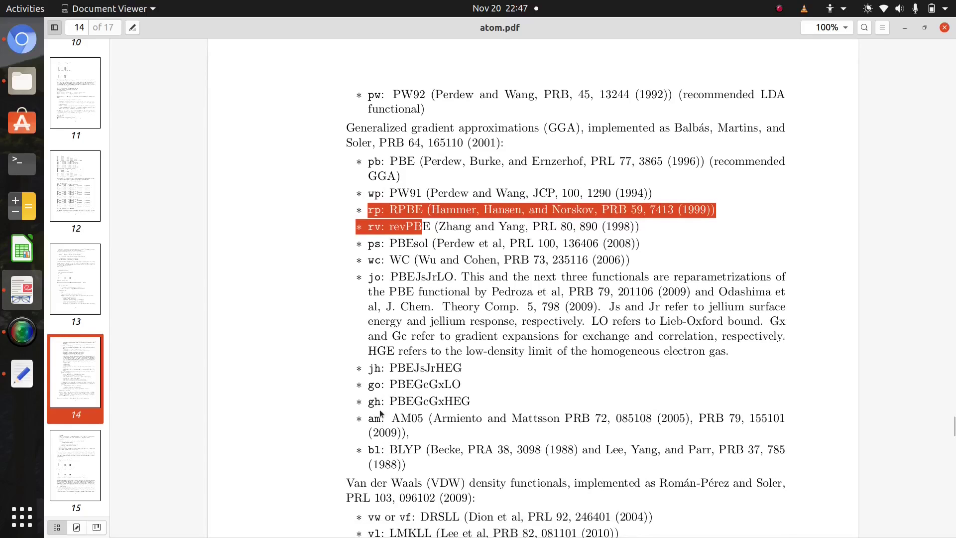
pyautogui.scroll(-1, 395, 423)
pyautogui.scroll(5, 395, 423)
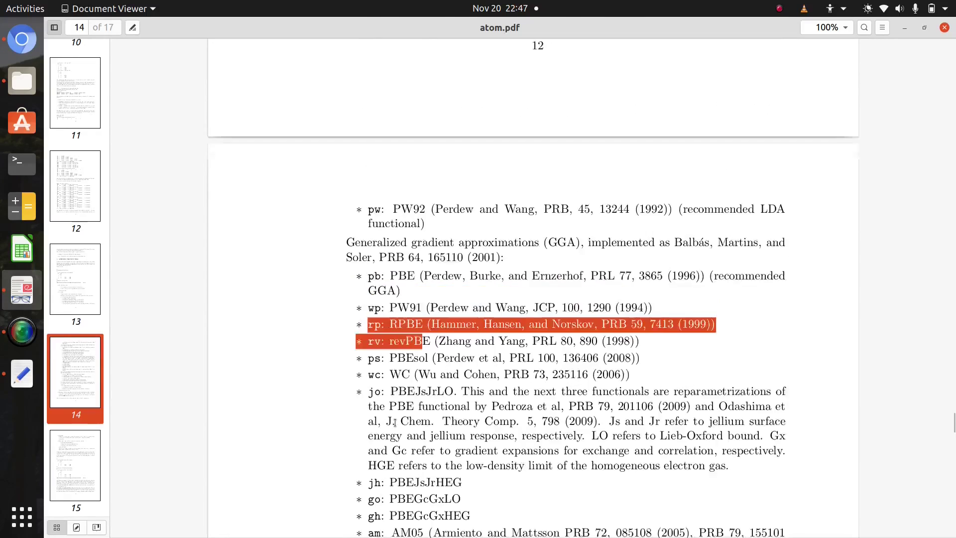
pyautogui.scroll(3, 395, 423)
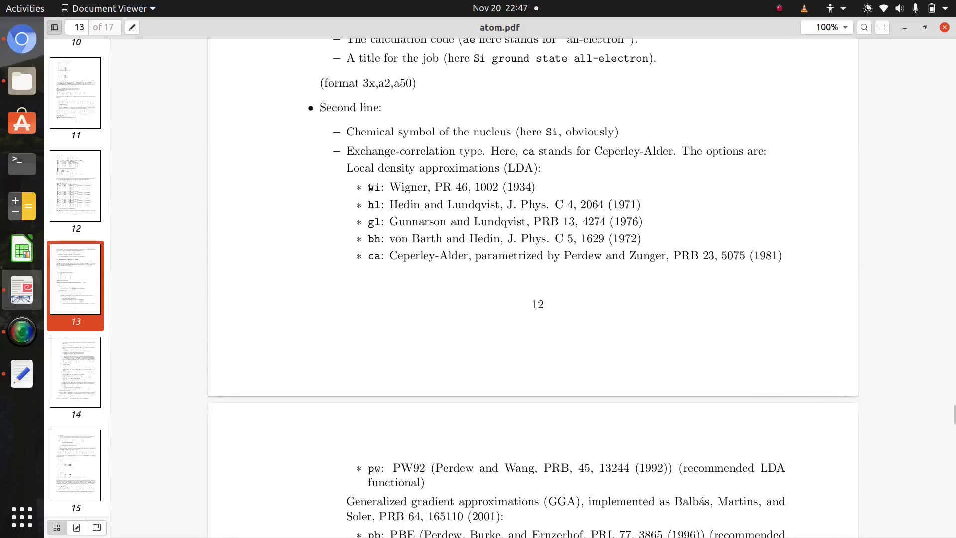
pyautogui.moveTo(368, 188); pyautogui.dragTo(382, 188)
# Scroll to the Van der Waals functionals section and highlight the vw or vf DRSLL option
pyautogui.scroll(-10, 382, 253)
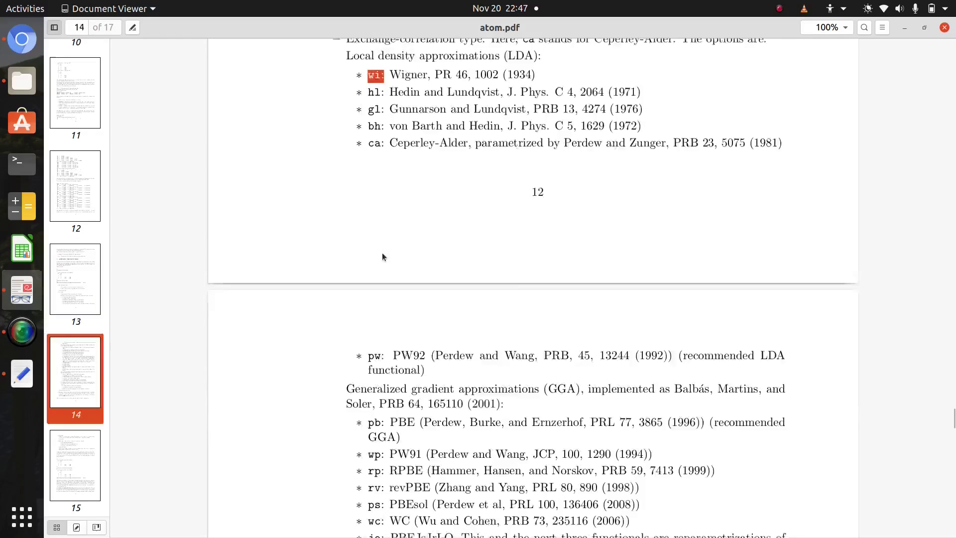
pyautogui.scroll(-9, 382, 252)
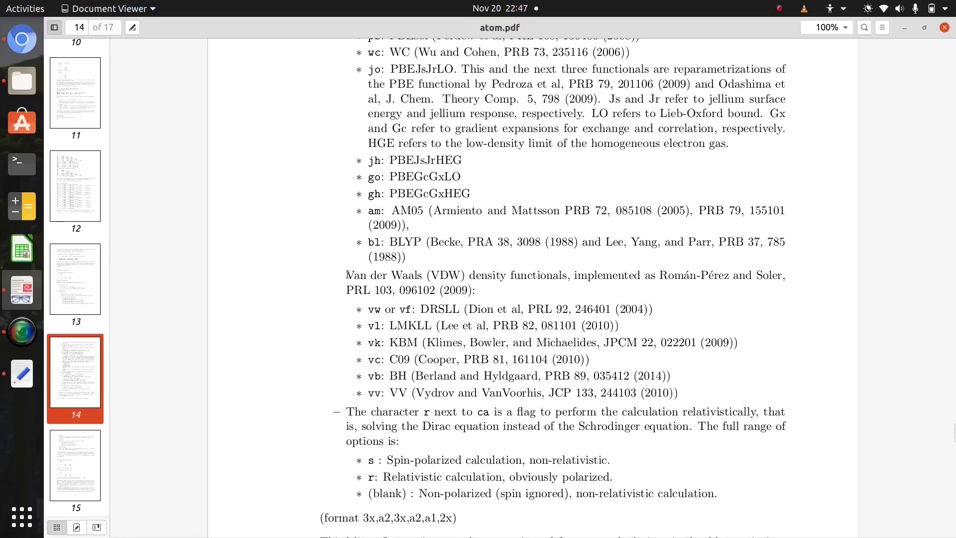
pyautogui.moveTo(347, 275); pyautogui.dragTo(417, 290)
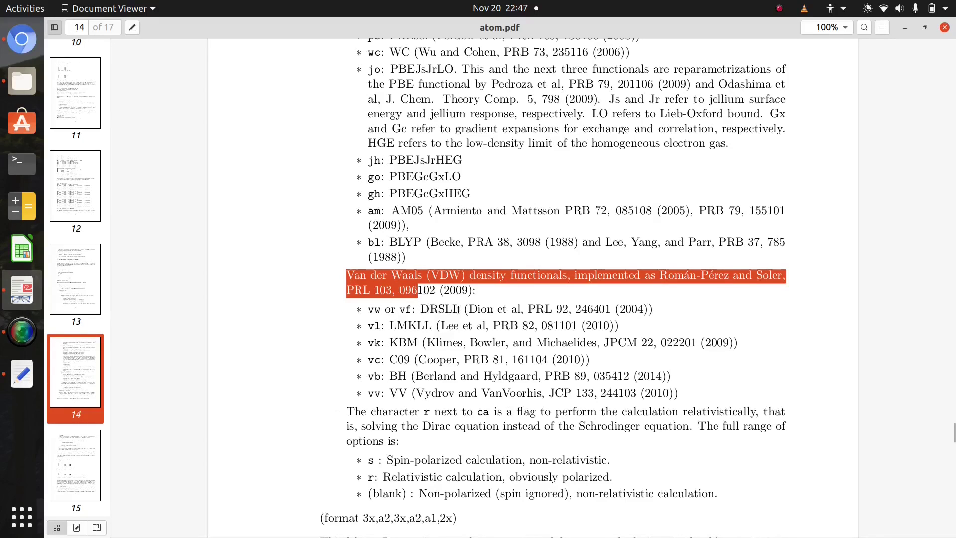
pyautogui.moveTo(460, 309); pyautogui.dragTo(368, 311)
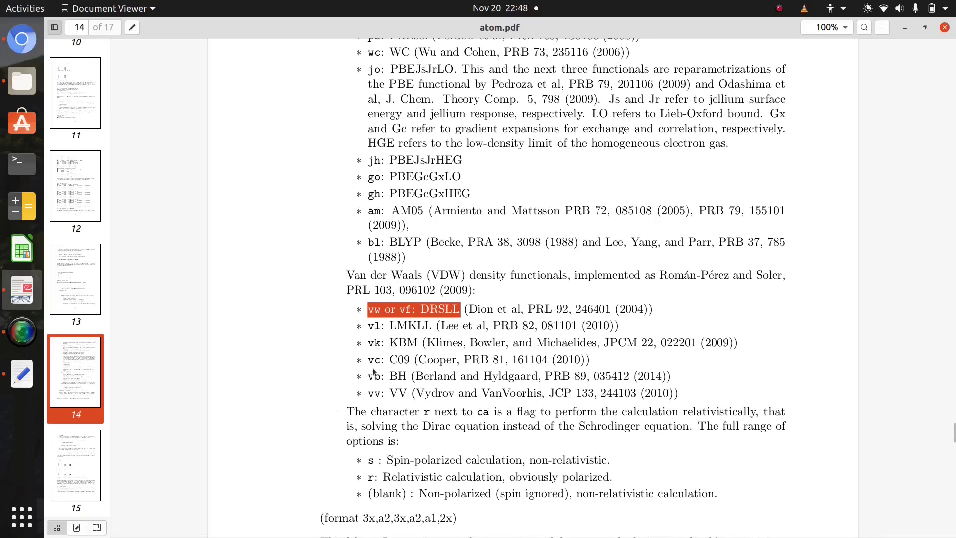
pyautogui.scroll(-3, 380, 377)
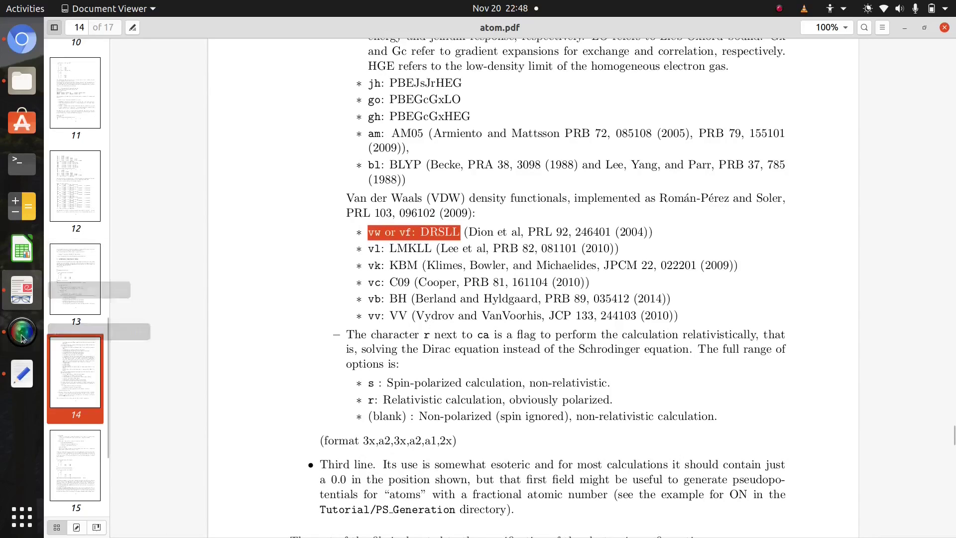
# Change line 3's functional code to vwr, then highlight the orbital counts on line 5
pyautogui.click(3, 376)
pyautogui.press('BackSpace')
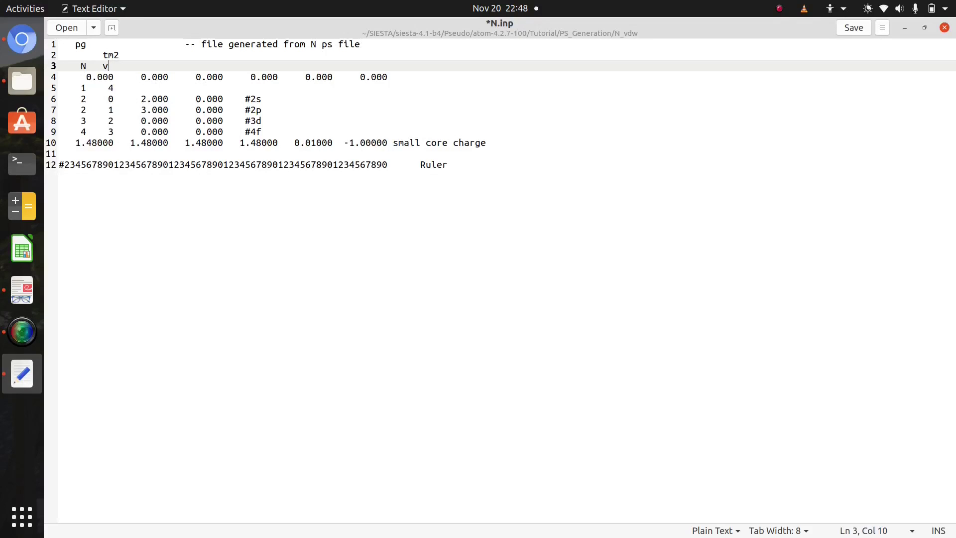
pyautogui.write('w')
pyautogui.write('s')
pyautogui.press('BackSpace')
pyautogui.write('r')
pyautogui.moveTo(80, 90)
pyautogui.mouseDown()
pyautogui.moveTo(128, 92)
pyautogui.moveTo(93, 99)
pyautogui.moveTo(89, 90)
pyautogui.mouseUp()
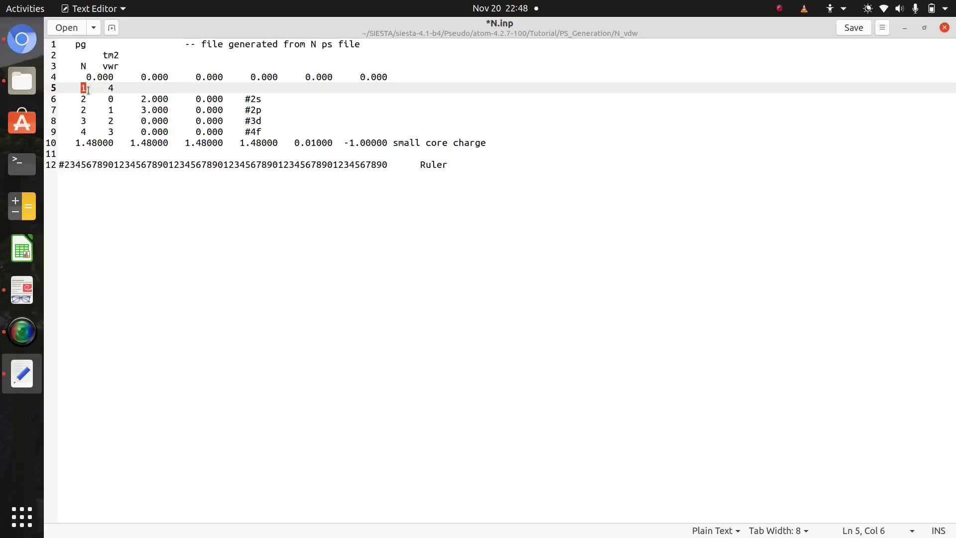
pyautogui.moveTo(109, 90)
pyautogui.mouseDown()
pyautogui.moveTo(119, 90)
pyautogui.moveTo(117, 99)
pyautogui.moveTo(121, 90)
pyautogui.mouseUp()
# Append the line 'N = 1s2 2s2 2p3 3d0 4f0' at the end of the file
pyautogui.hotkey('ctrl', 'End')
pyautogui.press('Return')
pyautogui.press('Return')
pyautogui.write('N')
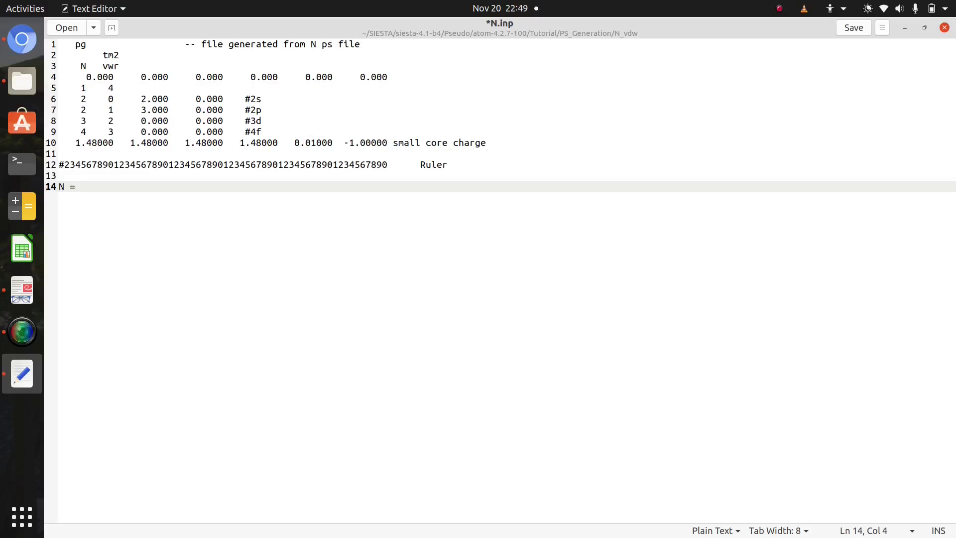
pyautogui.press('BackSpace')
pyautogui.write('= 1s2 2s2 2')
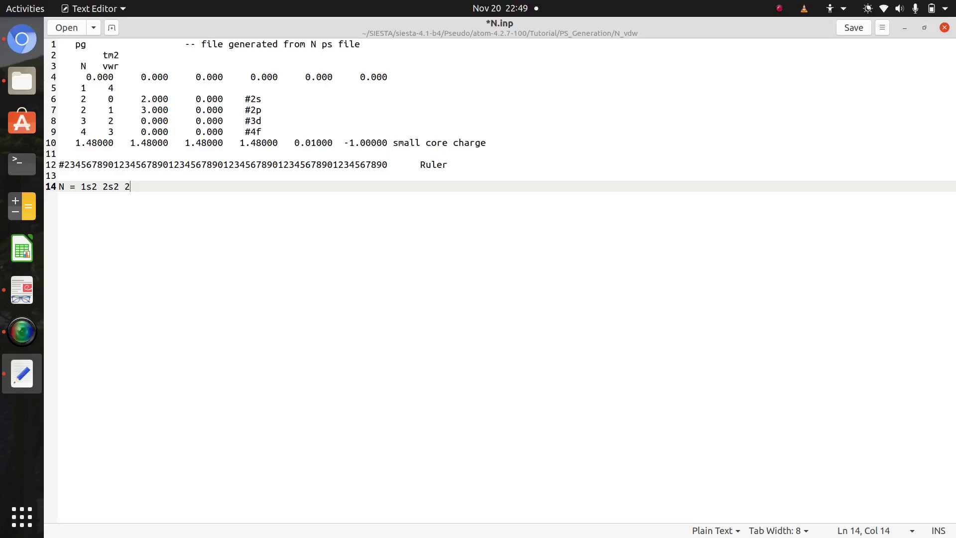
pyautogui.write('p3 3d0 4f0')
# Highlight the core shell, 3d0 and the line 5 orbital counts to explain them
pyautogui.moveTo(97, 187); pyautogui.dragTo(192, 185)
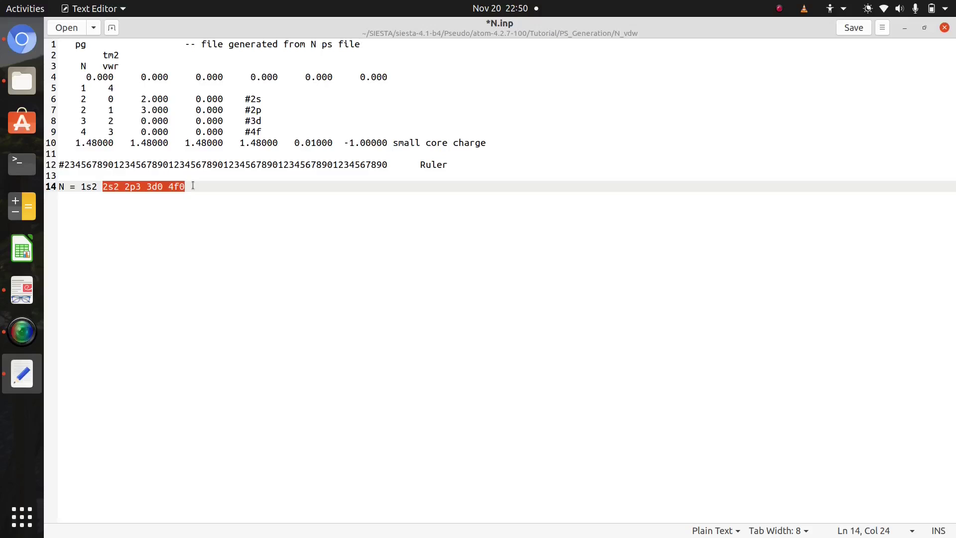
pyautogui.click(193, 185)
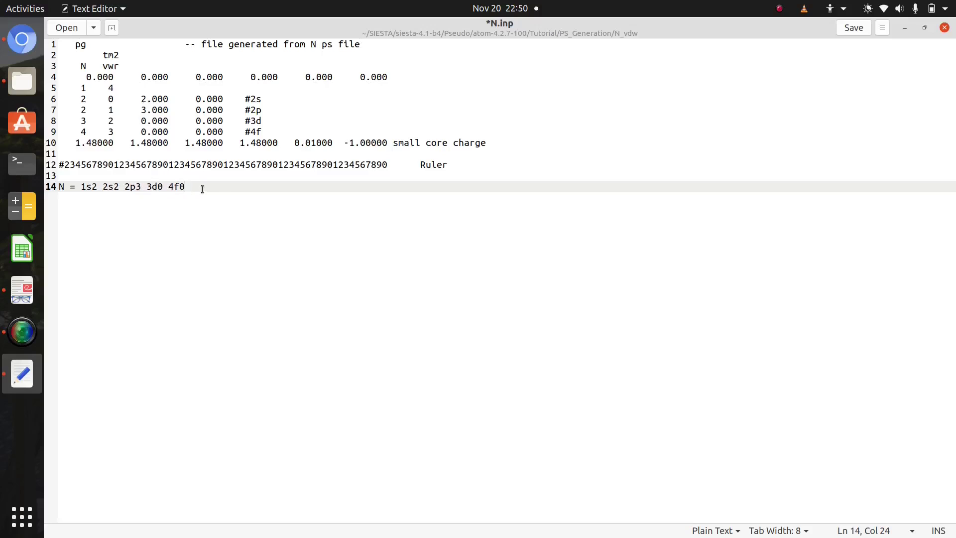
pyautogui.click(147, 188)
pyautogui.moveTo(147, 188); pyautogui.dragTo(152, 188)
pyautogui.click(202, 186)
pyautogui.moveTo(80, 90); pyautogui.dragTo(113, 84)
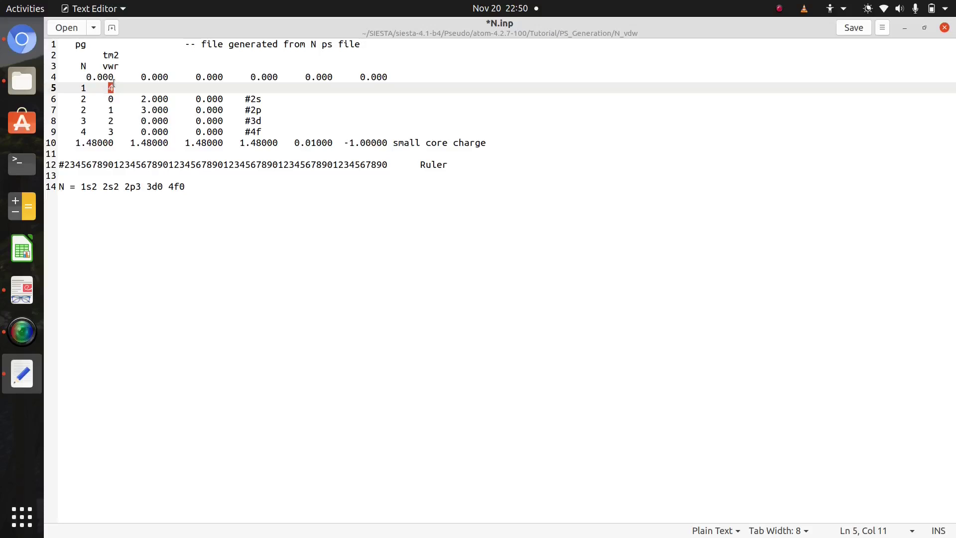
pyautogui.click(82, 99)
pyautogui.moveTo(83, 100); pyautogui.dragTo(114, 132)
pyautogui.click(82, 109)
pyautogui.click(84, 121)
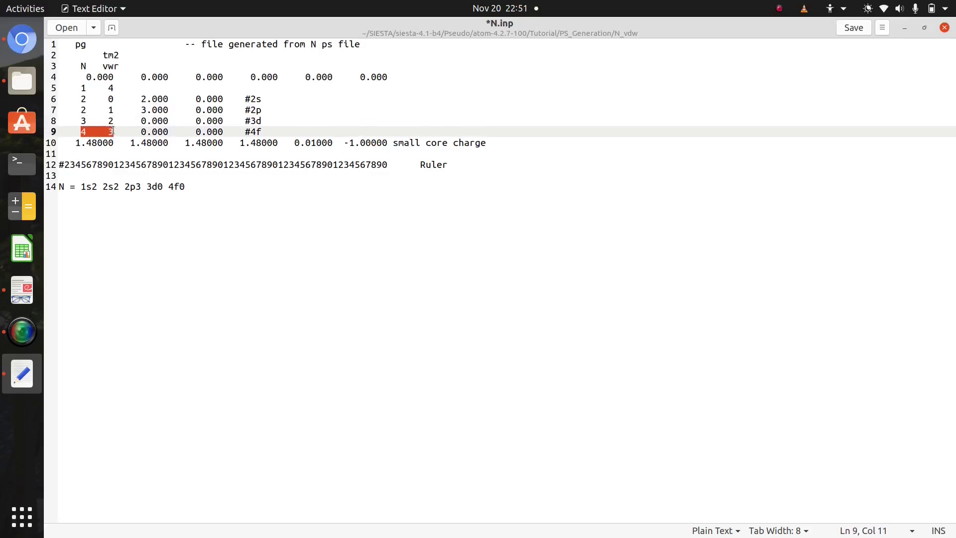
pyautogui.moveTo(142, 99); pyautogui.dragTo(221, 100)
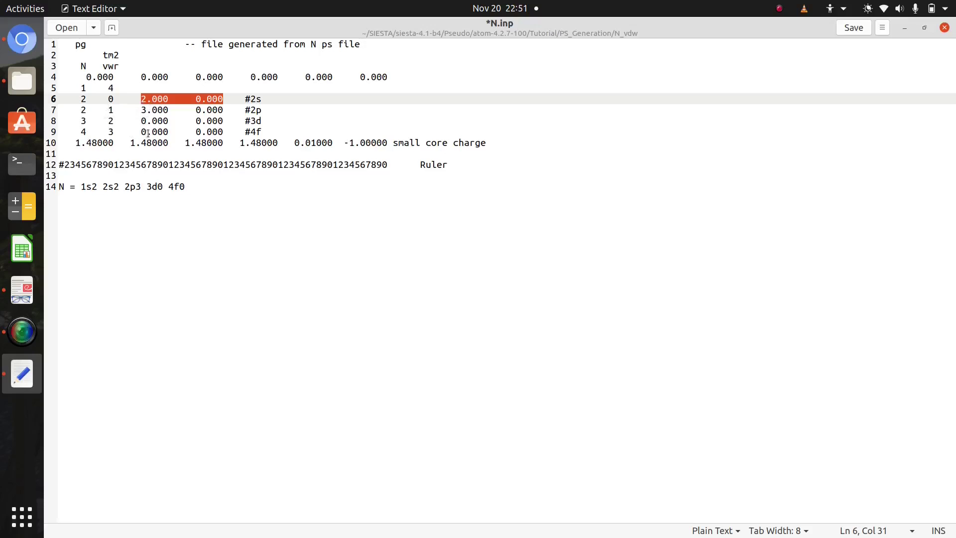
pyautogui.click(76, 143)
pyautogui.moveTo(77, 143); pyautogui.dragTo(276, 140)
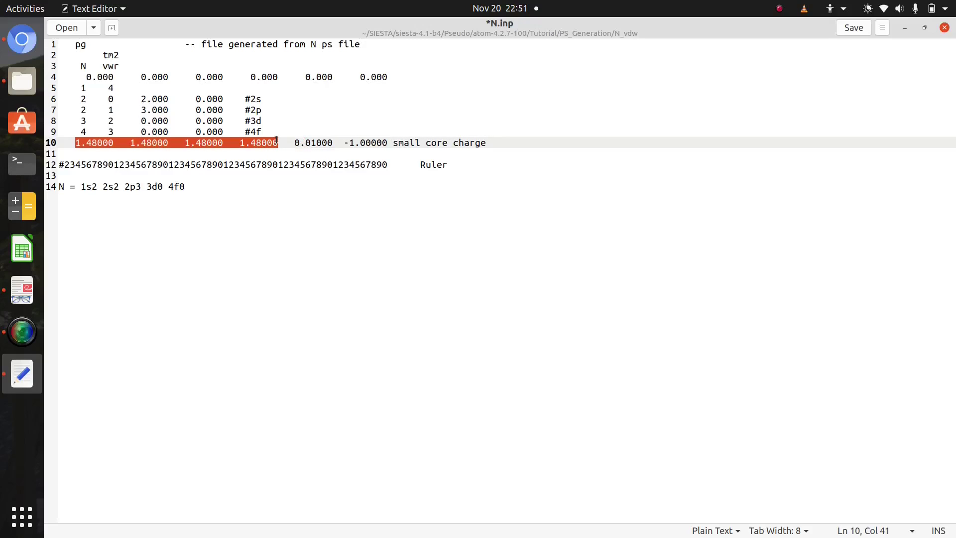
pyautogui.click(89, 151)
pyautogui.click(86, 143)
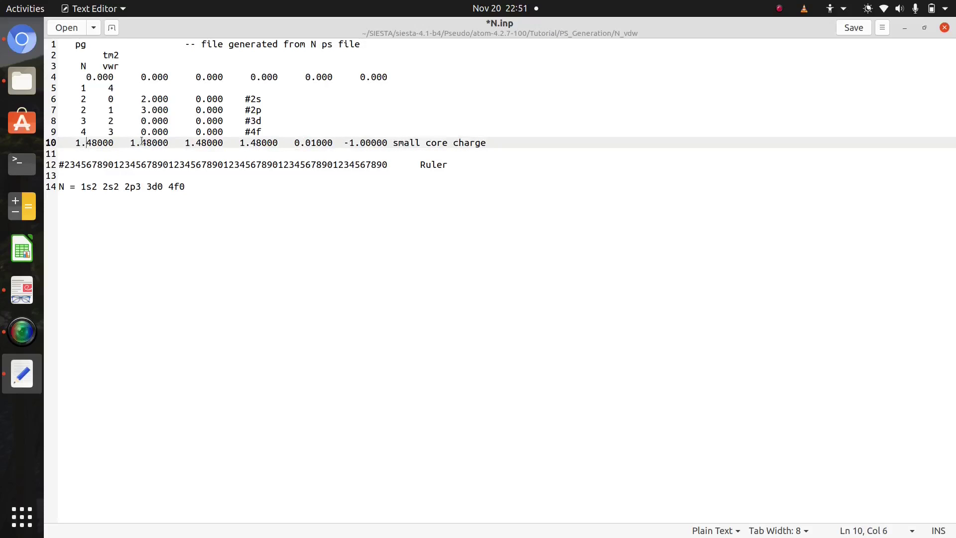
pyautogui.moveTo(142, 142); pyautogui.dragTo(188, 144)
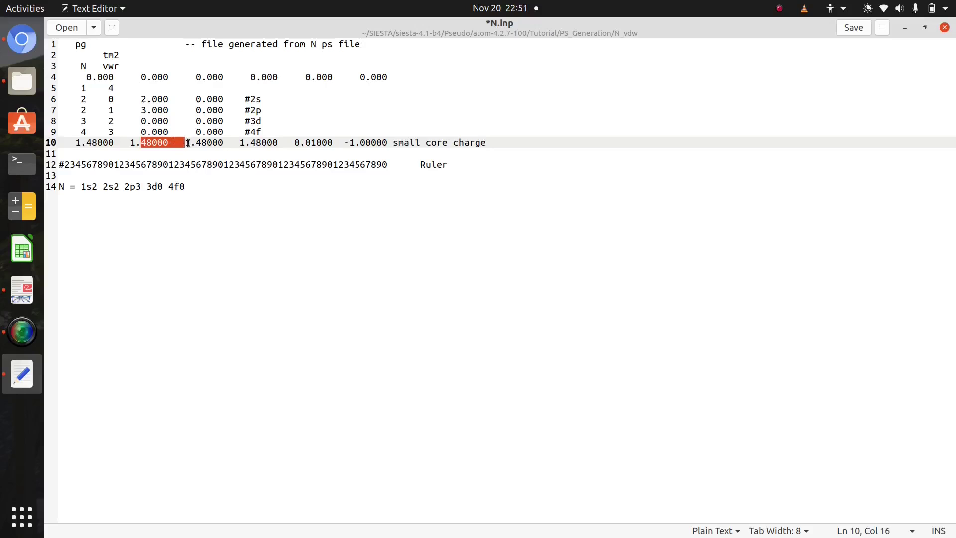
pyautogui.doubleClick(203, 144)
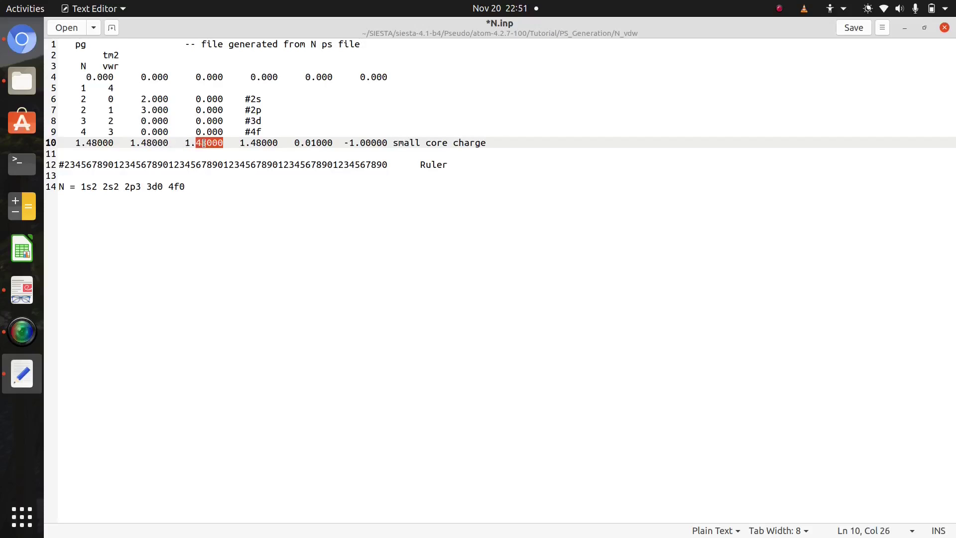
pyautogui.doubleClick(260, 144)
pyautogui.moveTo(305, 144); pyautogui.dragTo(383, 143)
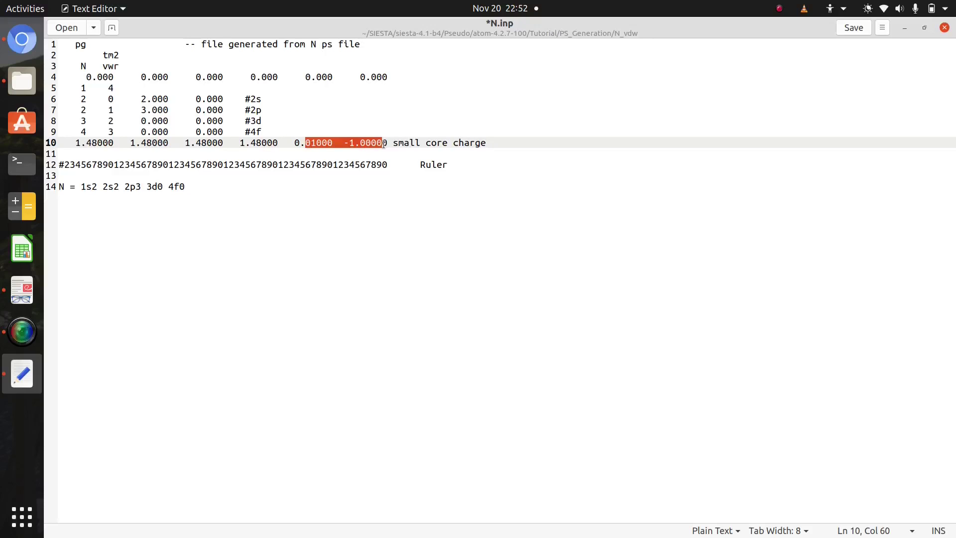
pyautogui.click(311, 143)
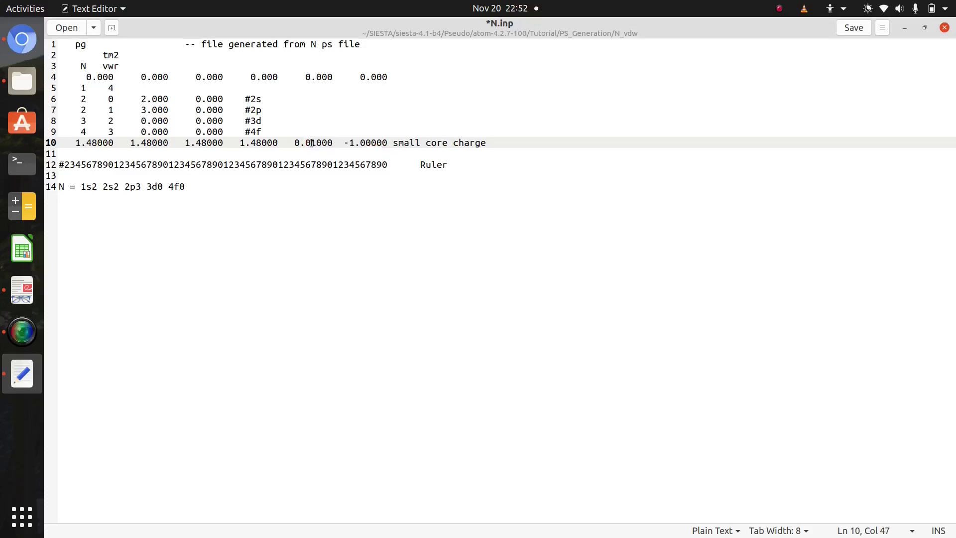
pyautogui.click(363, 143)
# Add the 2.15 cutoff after tm2 on line 2 and save N.inp
pyautogui.click(123, 57)
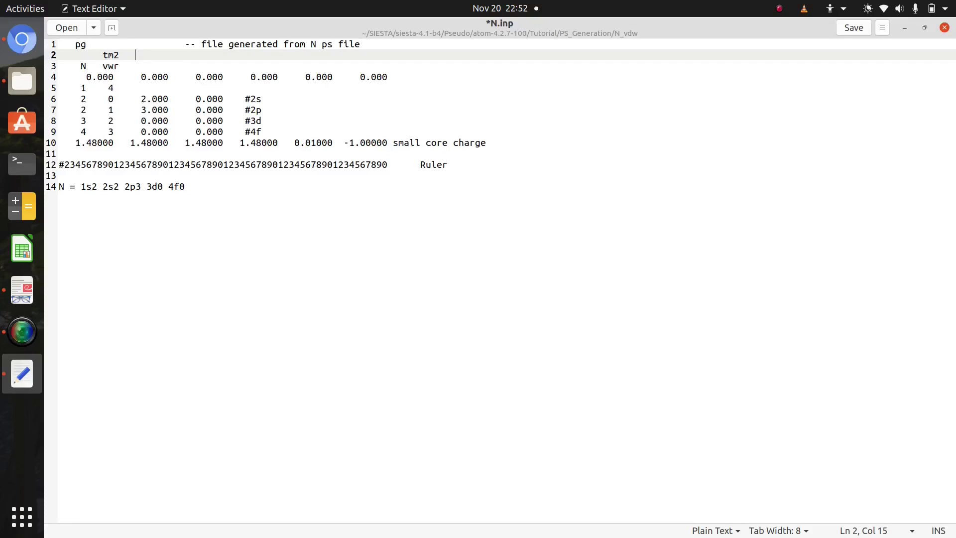
pyautogui.write('2.15')
pyautogui.click(853, 28)
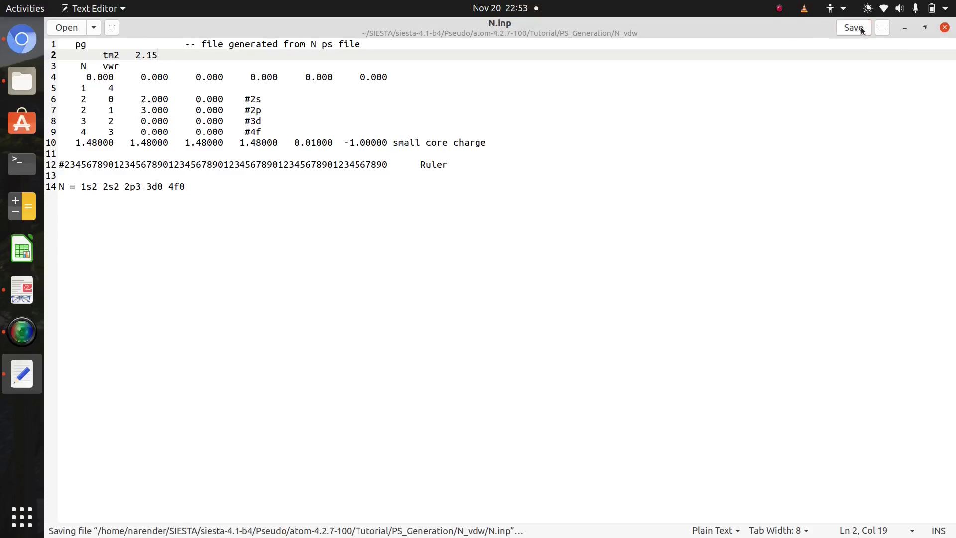
# Delete the trailing 'N = 1s2 2s2 2p3 3d0 4f0' line and save N.inp
pyautogui.tripleClick(191, 187)
pyautogui.click(191, 187)
pyautogui.keyDown('shift'); pyautogui.click(50, 186); pyautogui.keyUp('shift')
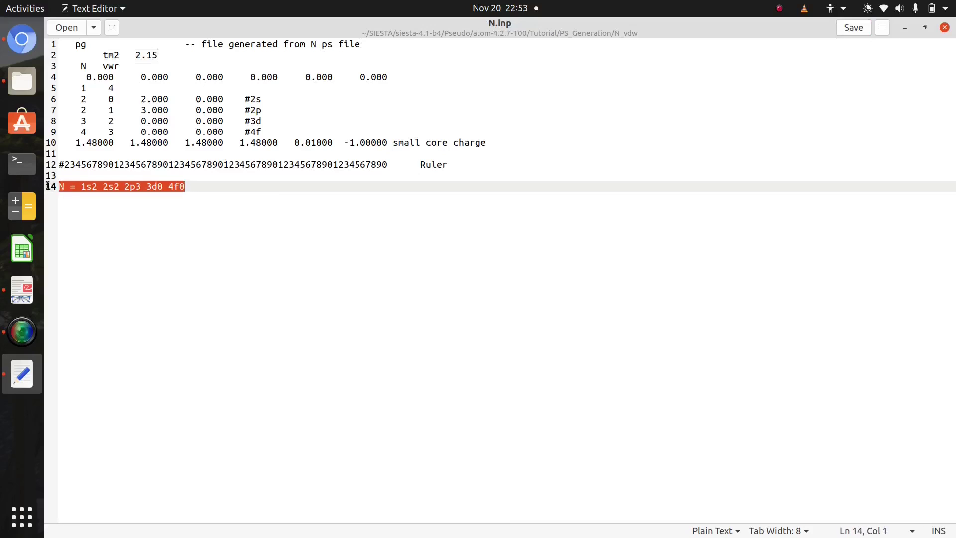
pyautogui.press('Delete')
pyautogui.press('BackSpace')
pyautogui.press('BackSpace')
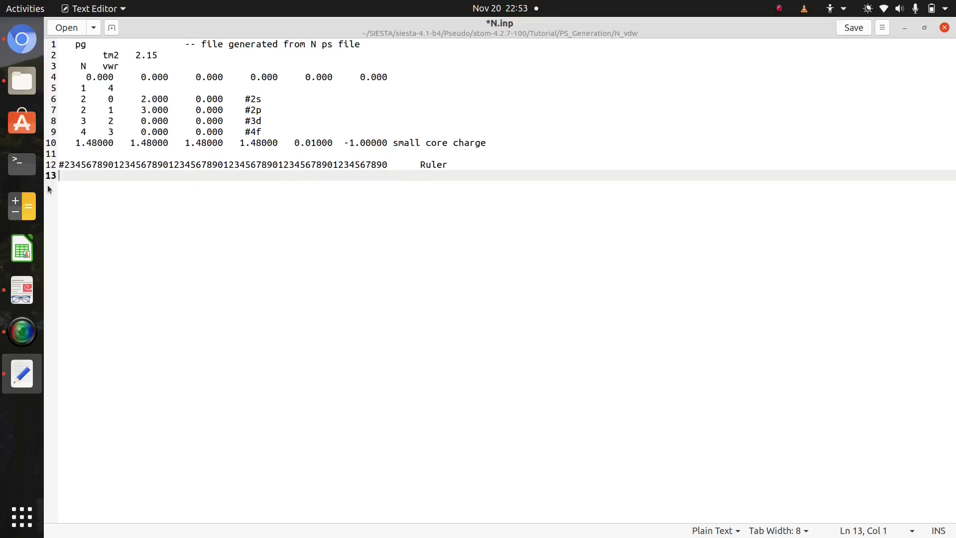
pyautogui.click(862, 29)
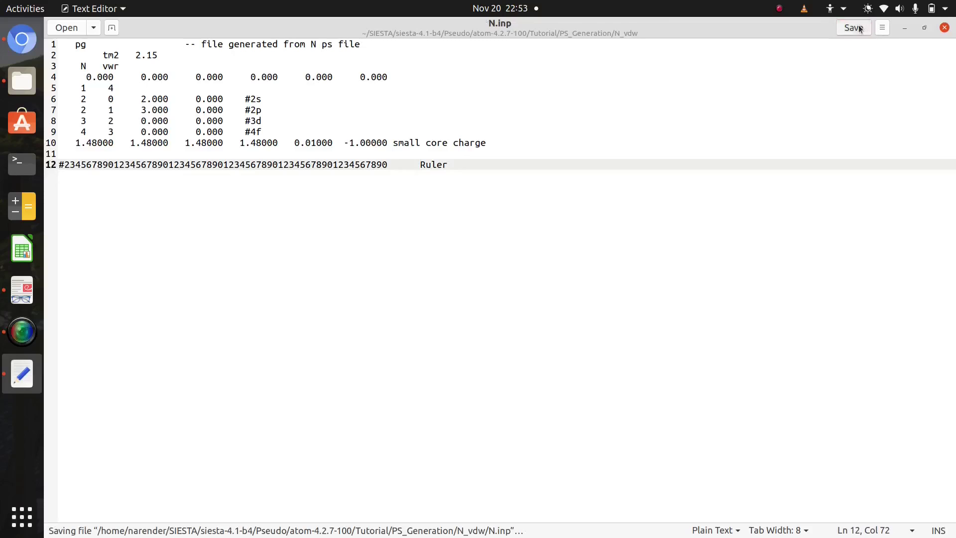
# Close the editor and open a terminal in the N_vdw folder
pyautogui.click(944, 27)
pyautogui.rightClick(272, 113)
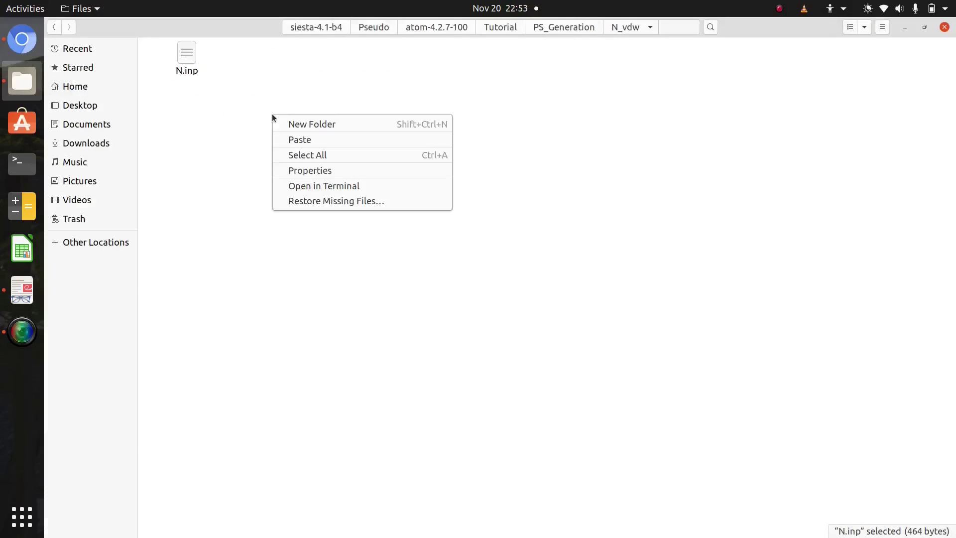
pyautogui.click(325, 185)
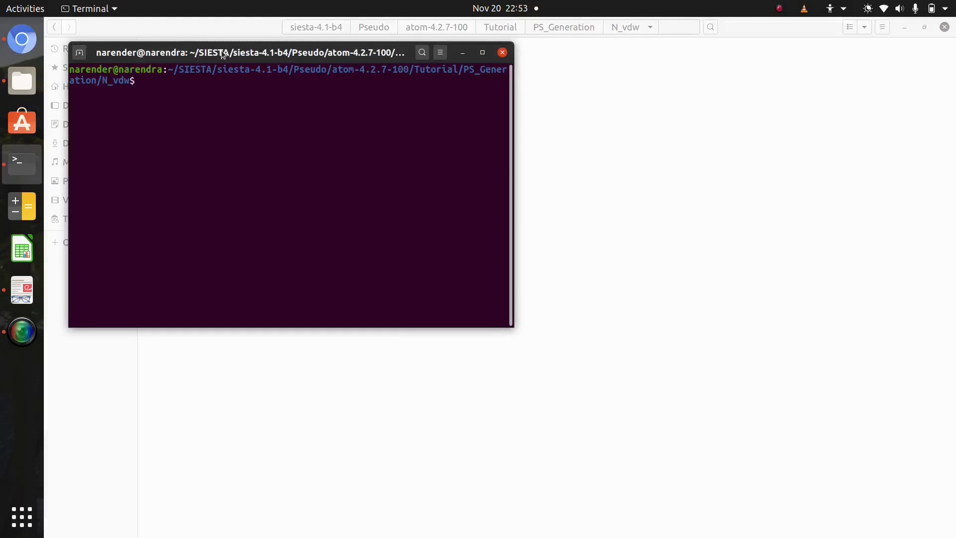
# Maximize the terminal and run 'sh ../../Utils/pg.sh N.inp'
pyautogui.moveTo(223, 55); pyautogui.dragTo(351, 63)
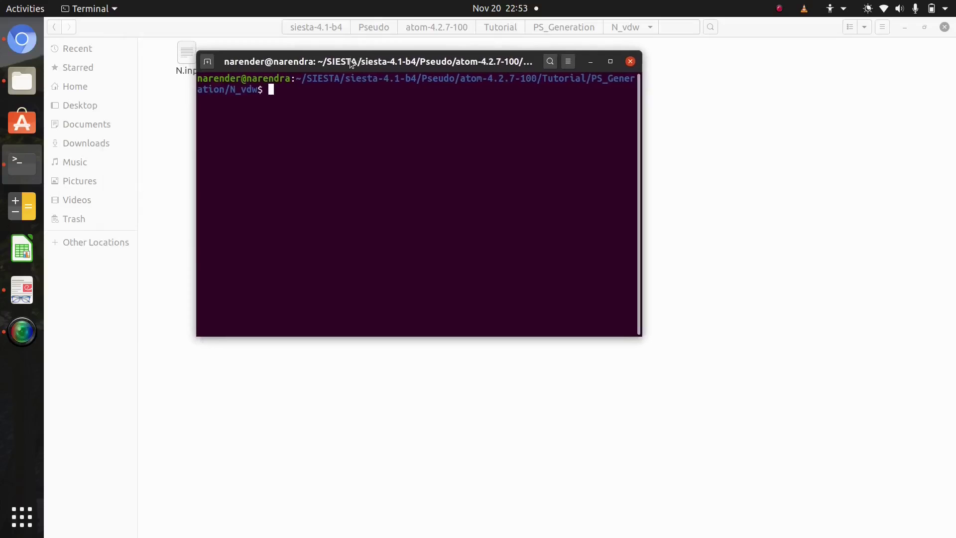
pyautogui.click(610, 61)
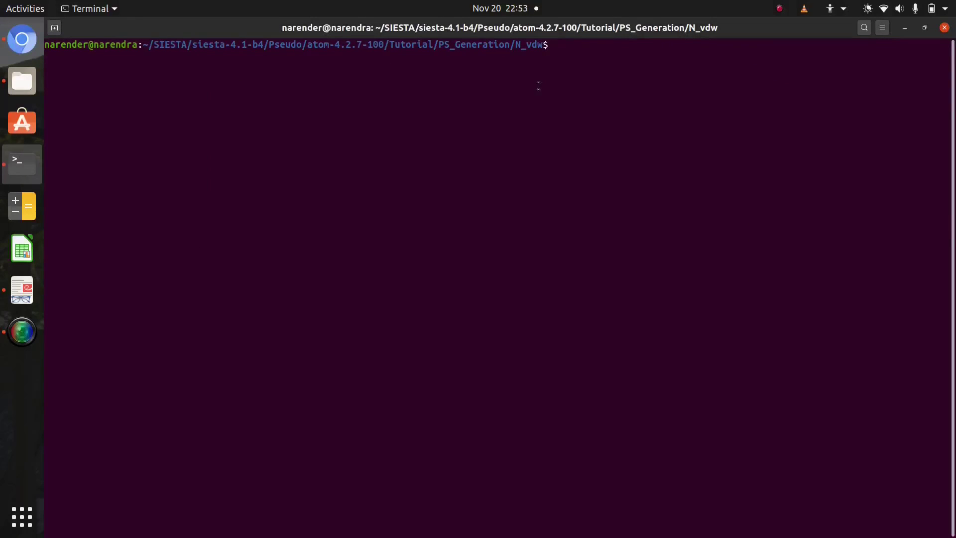
pyautogui.write('sh ../../Uti')
pyautogui.press('Tab')
pyautogui.write('pg')
pyautogui.press('Tab')
pyautogui.write('N.inp')
pyautogui.press('Return')
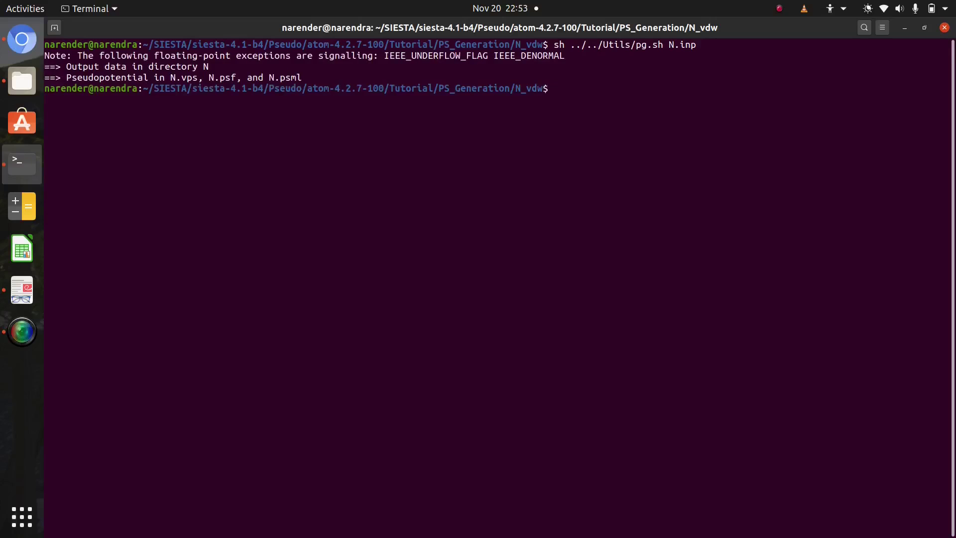
# List the generated files and begin typing 'gedit N.psf'
pyautogui.write('ls')
pyautogui.press('Return')
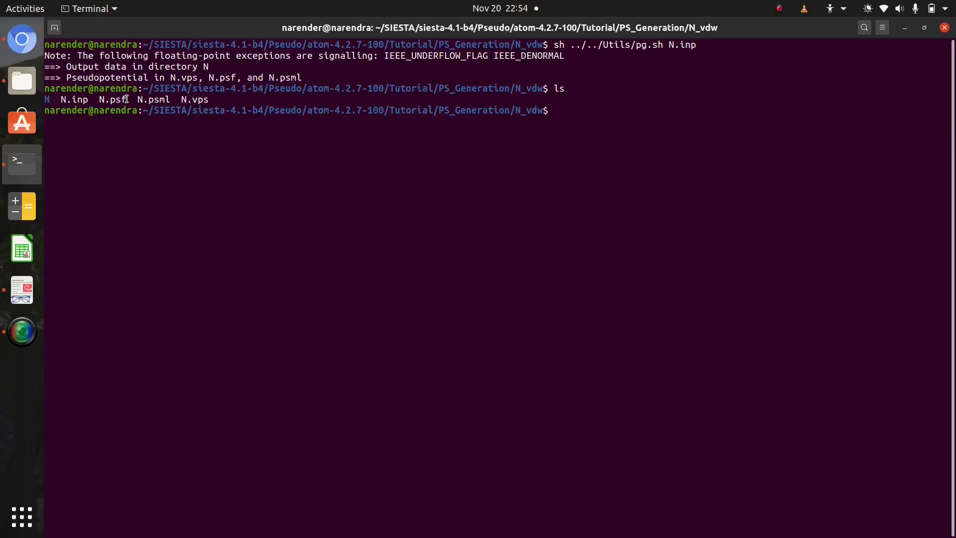
pyautogui.moveTo(127, 99); pyautogui.dragTo(99, 99)
pyautogui.write('gedit N.')
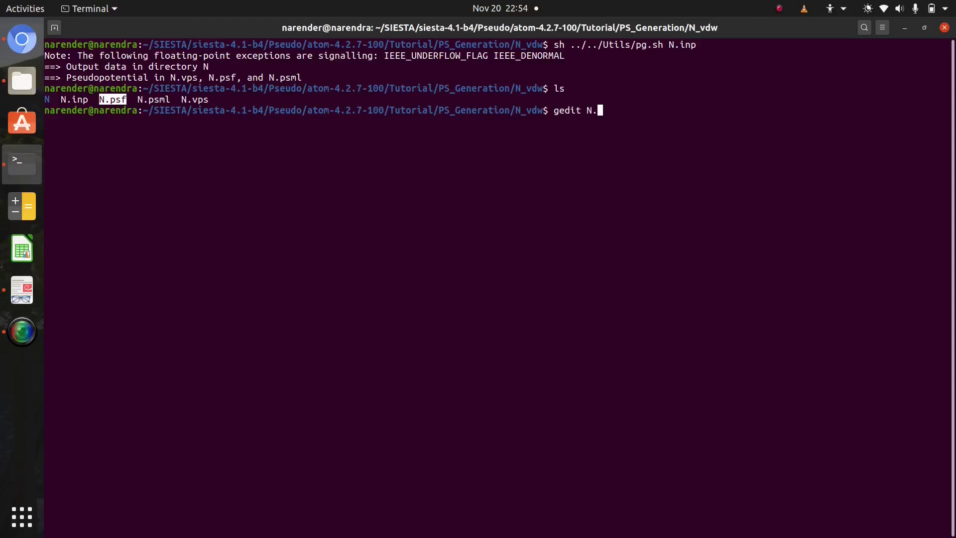
pyautogui.write('ps')
pyautogui.write('f')
pyautogui.press('Return')
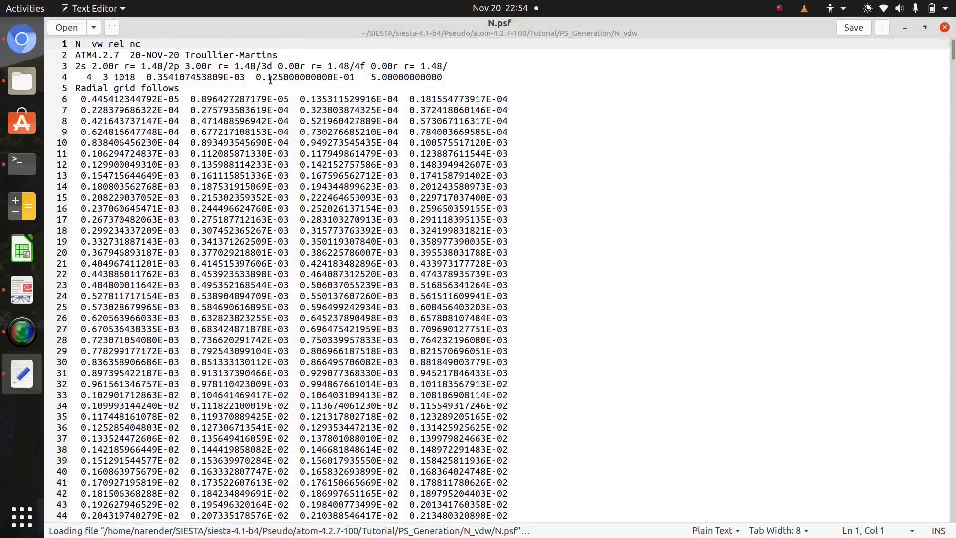
pyautogui.click(78, 45)
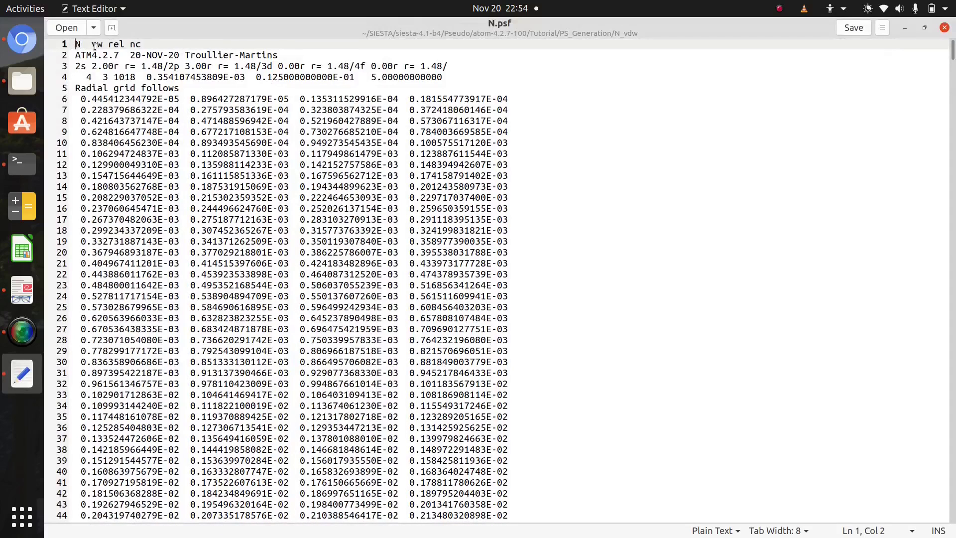
pyautogui.moveTo(95, 45); pyautogui.dragTo(122, 44)
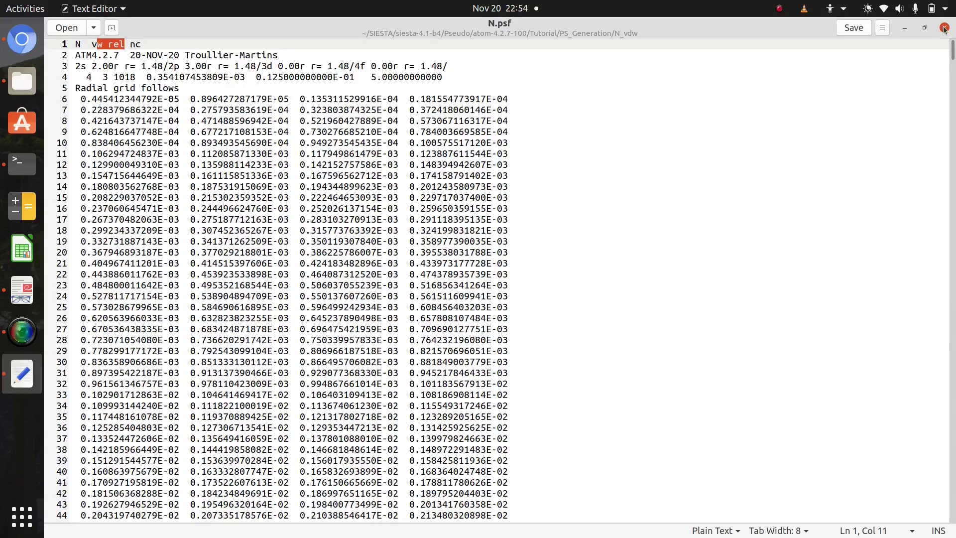
pyautogui.click(944, 27)
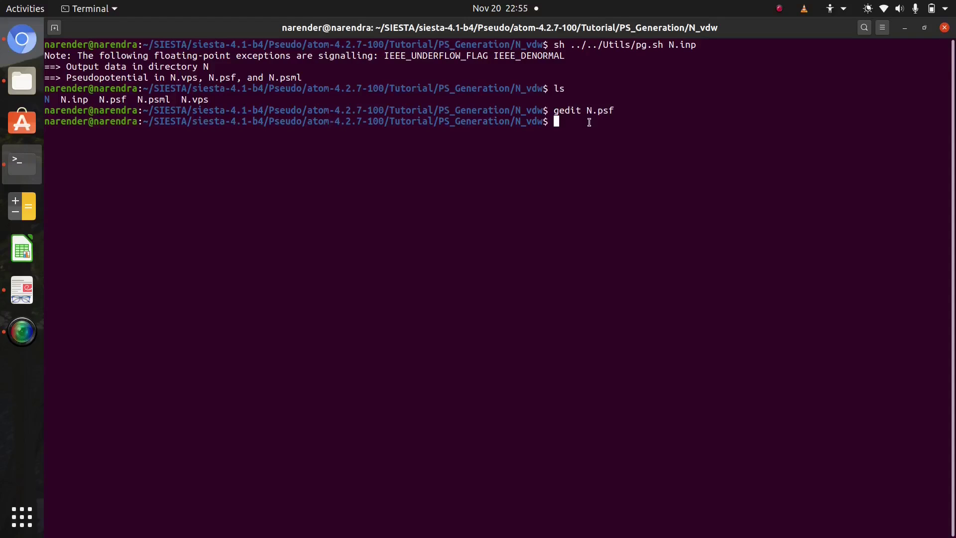
# Enter the N directory with 'cd N/' and list its files, noting OUT
pyautogui.write('cd N/')
pyautogui.press('Return')
pyautogui.write('ls')
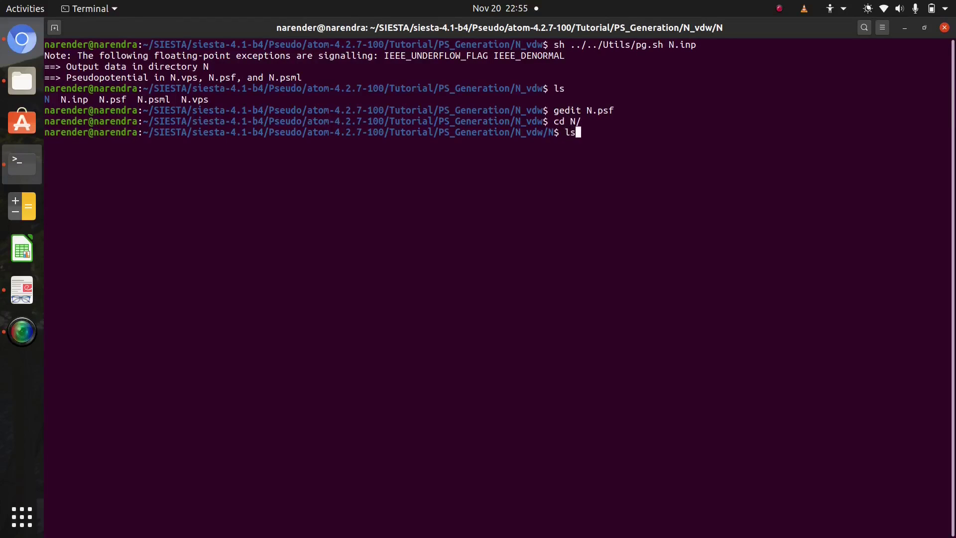
pyautogui.press('Return')
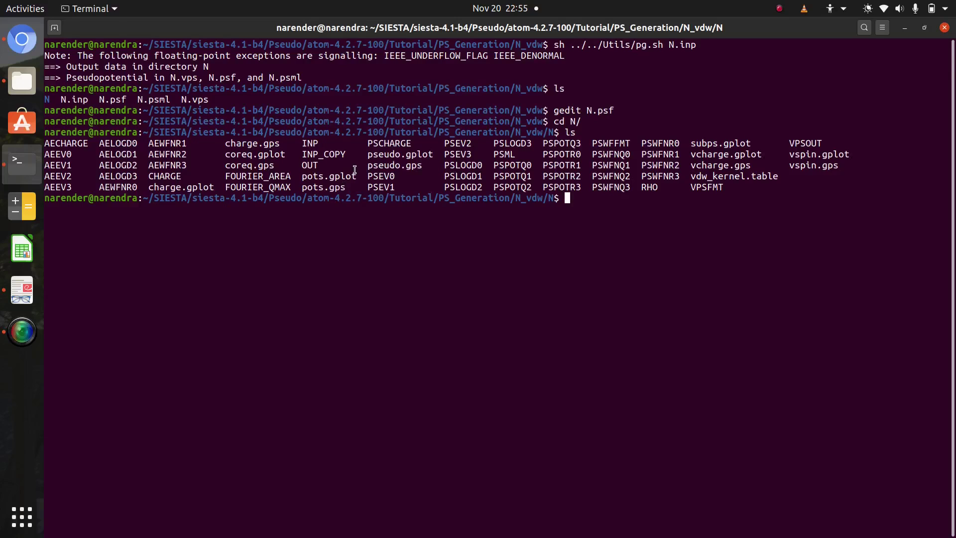
pyautogui.moveTo(302, 165); pyautogui.dragTo(320, 164)
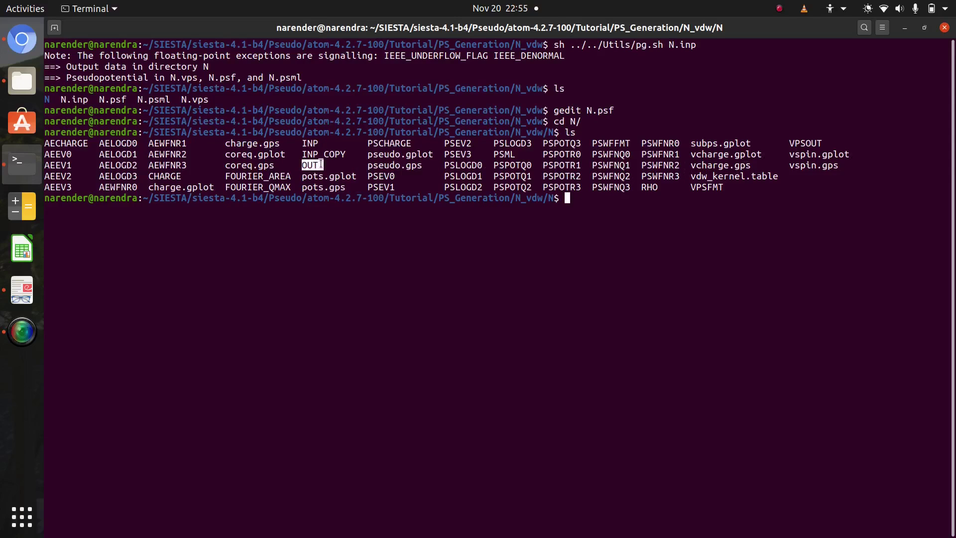
pyautogui.click(611, 198)
# Run grep "&v" OUT to print the eigenvalue lines
pyautogui.write('grep ""')
pyautogui.press('Left')
pyautogui.write('&v')
pyautogui.press('Right')
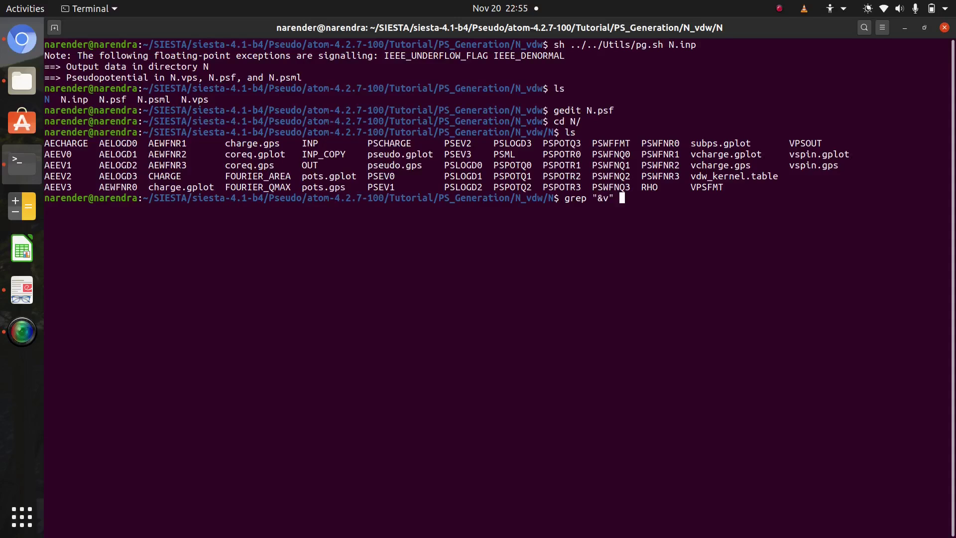
pyautogui.write('OUT')
pyautogui.press('Return')
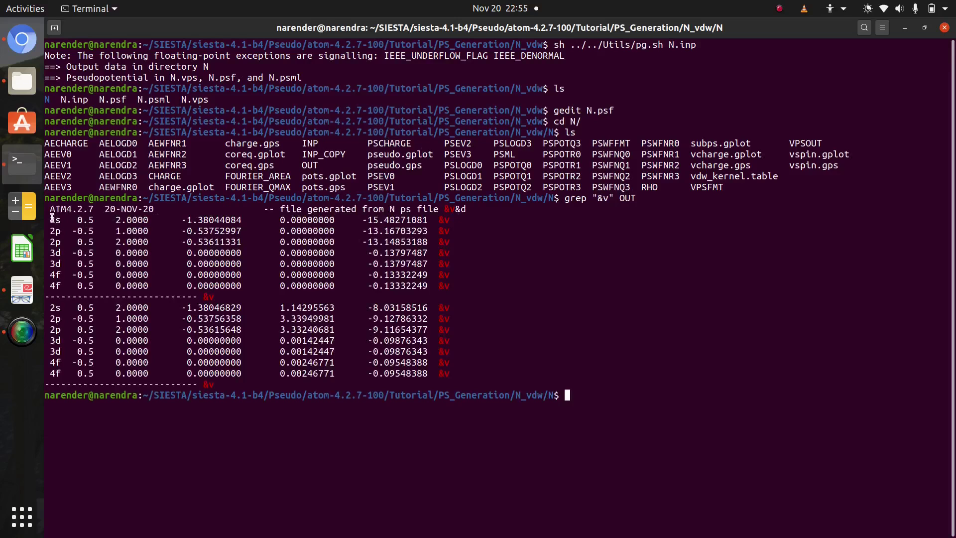
pyautogui.moveTo(50, 220); pyautogui.dragTo(98, 285)
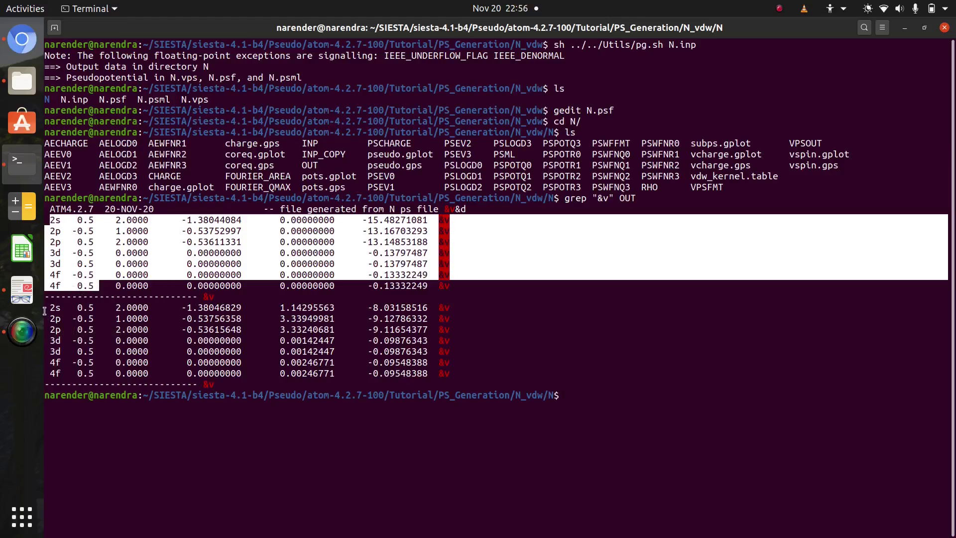
pyautogui.moveTo(48, 310); pyautogui.dragTo(78, 331)
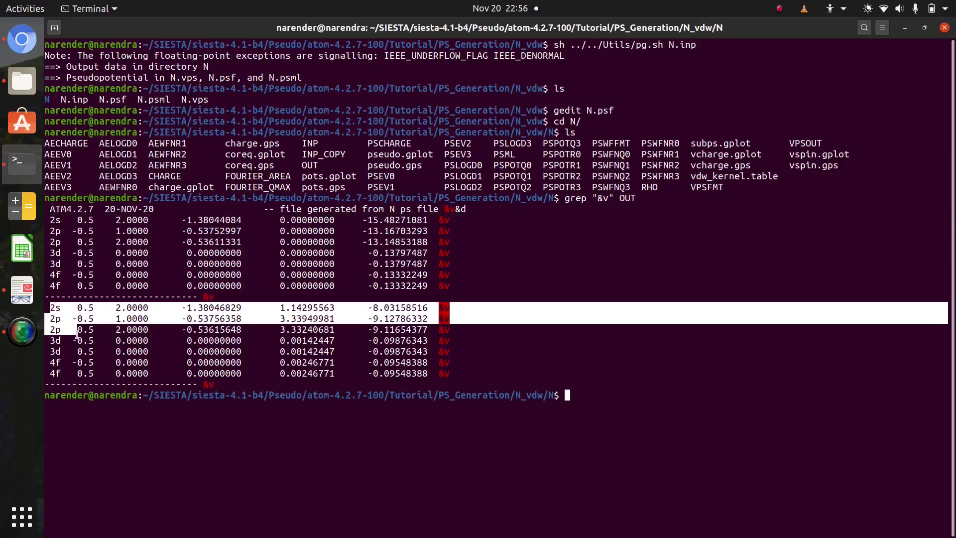
pyautogui.click(183, 222)
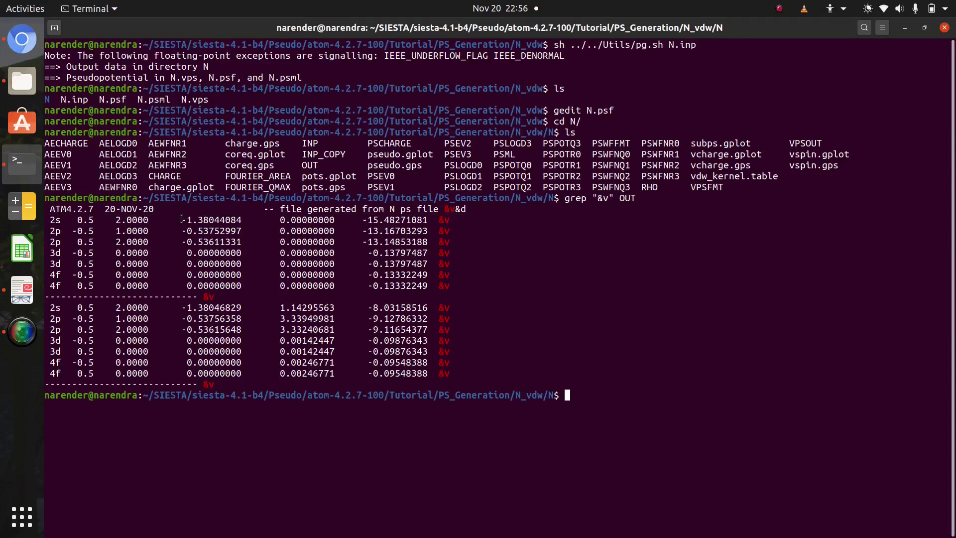
pyautogui.moveTo(182, 220); pyautogui.dragTo(223, 221)
pyautogui.moveTo(219, 308); pyautogui.dragTo(180, 309)
pyautogui.moveTo(186, 220); pyautogui.dragTo(209, 220)
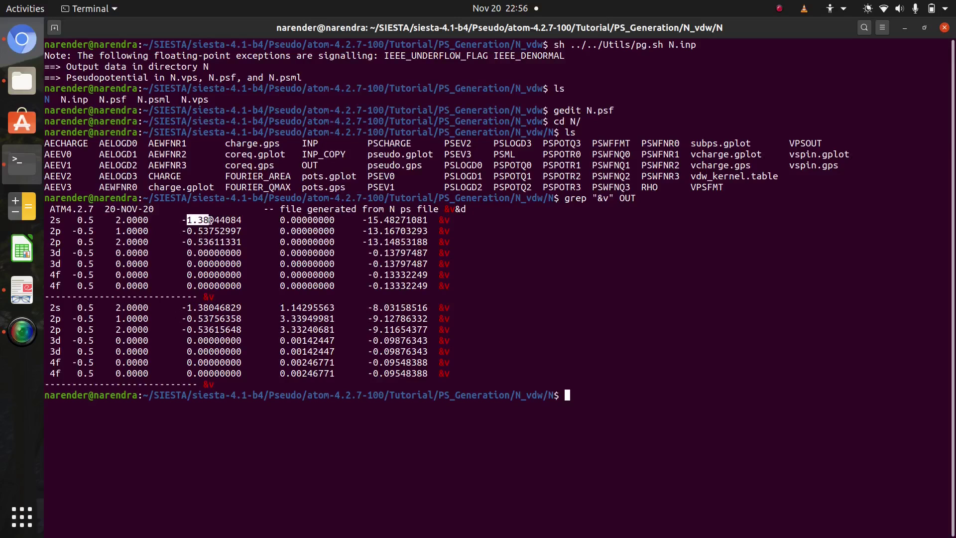